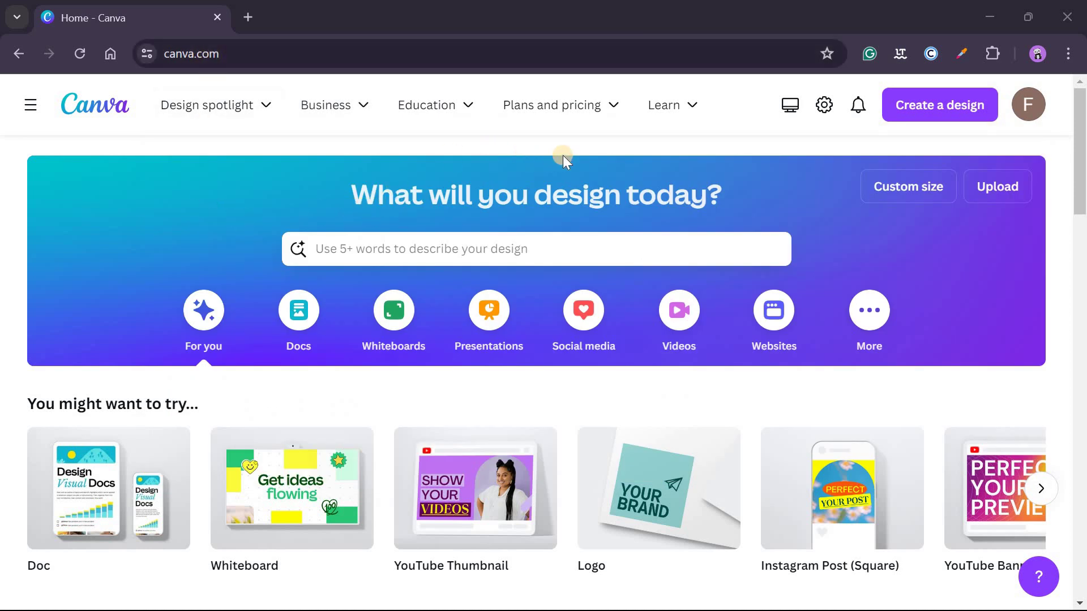
Search the home page designs for 'greeting' to list greeting card sizes.
click(386, 249)
text(greeting)
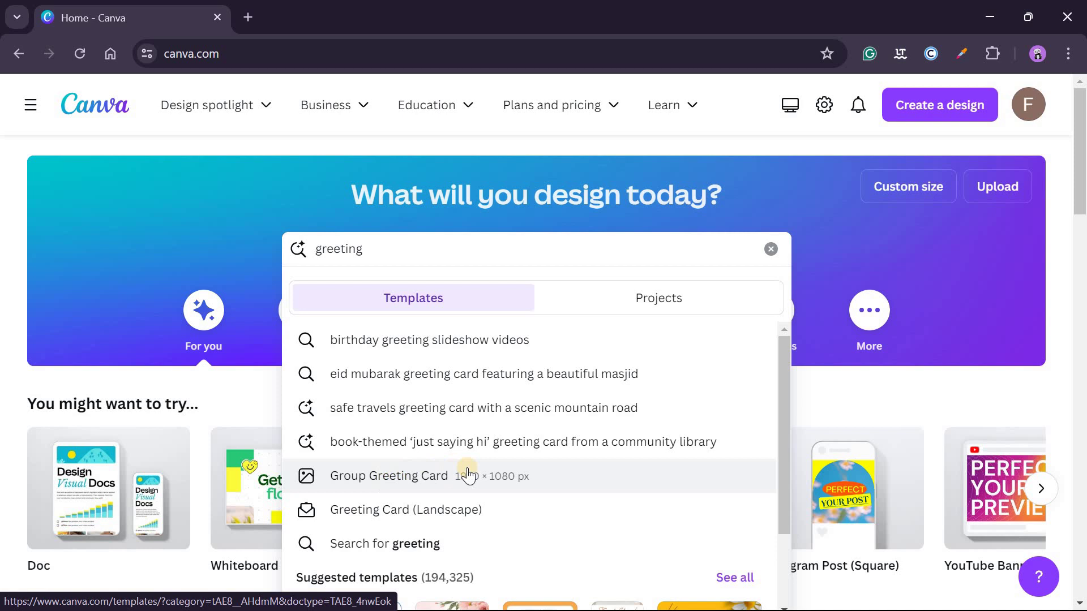
Choose Greeting Card (Landscape) and browse to the White and Gold Modern Happy Birthday template.
click(442, 520)
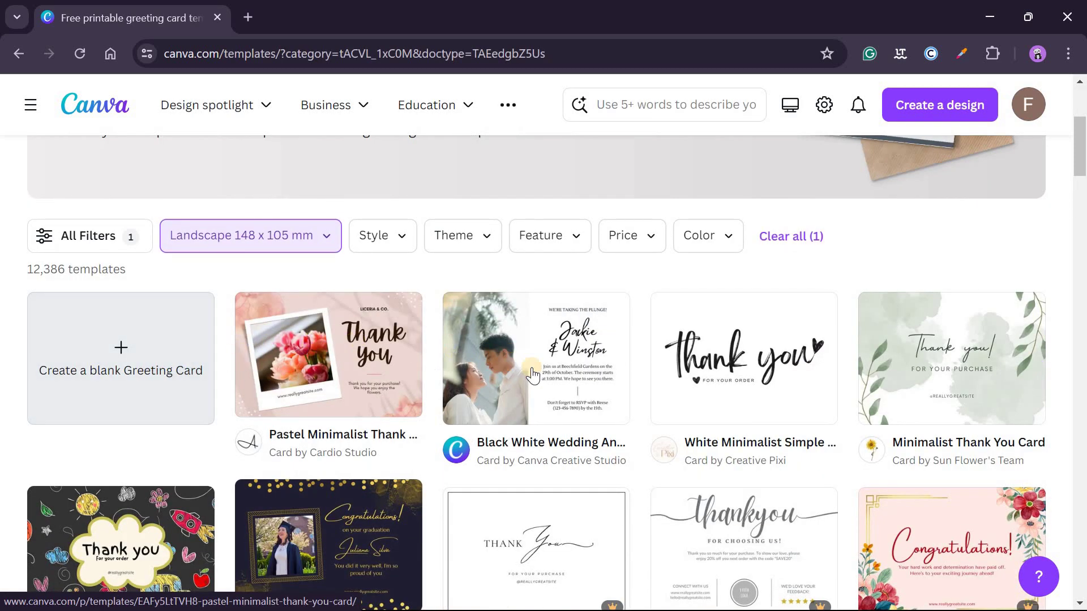
scroll(650, 514, down, 5)
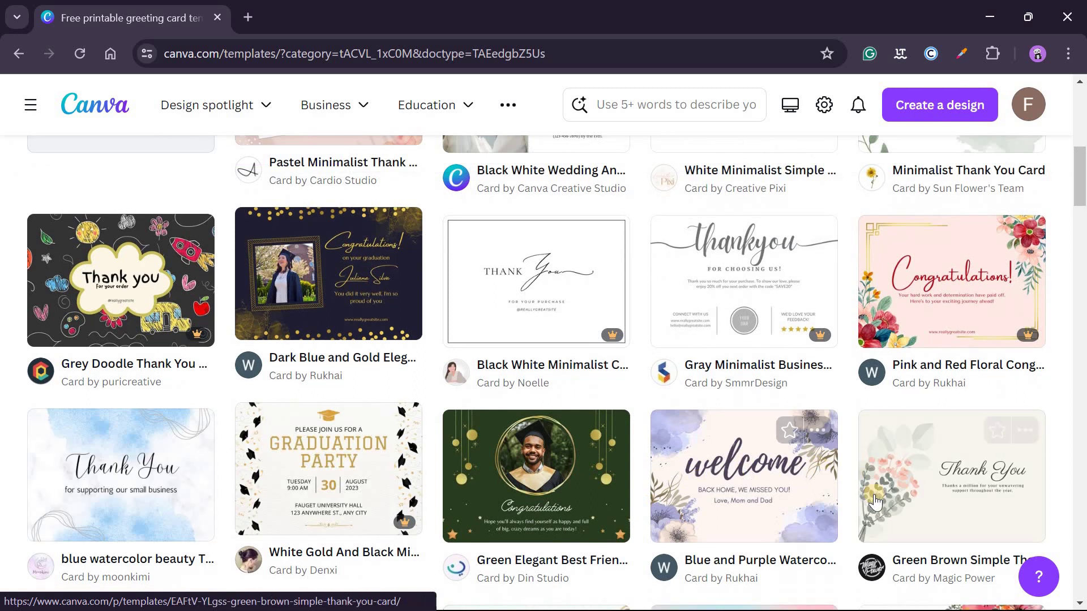
scroll(874, 502, down, 4)
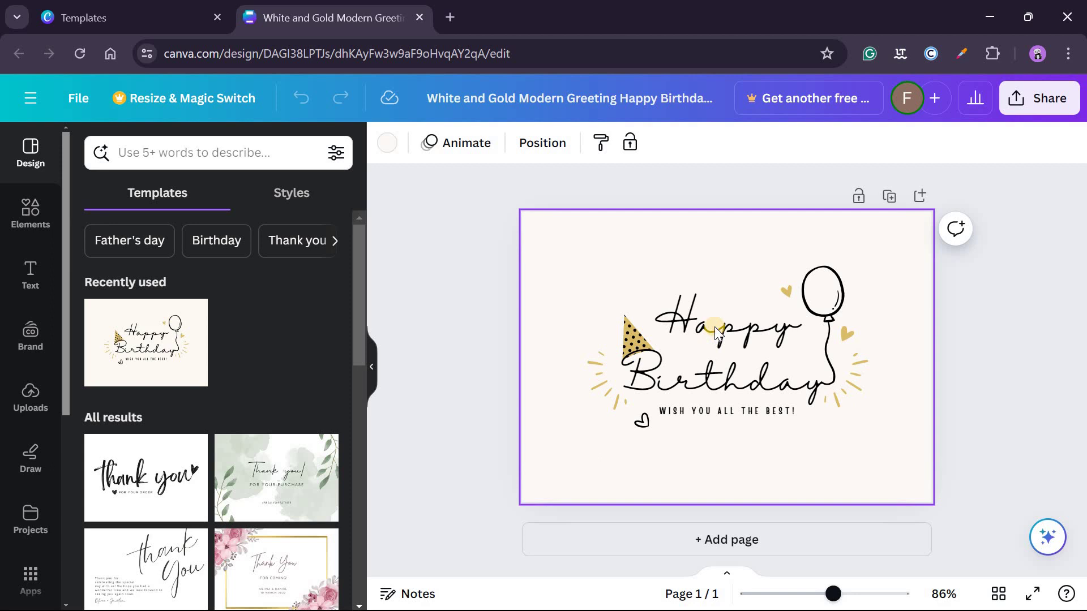
Apply the Squada One / Klima style to the card, shuffling twice to dark green with white text.
click(714, 325)
click(714, 325)
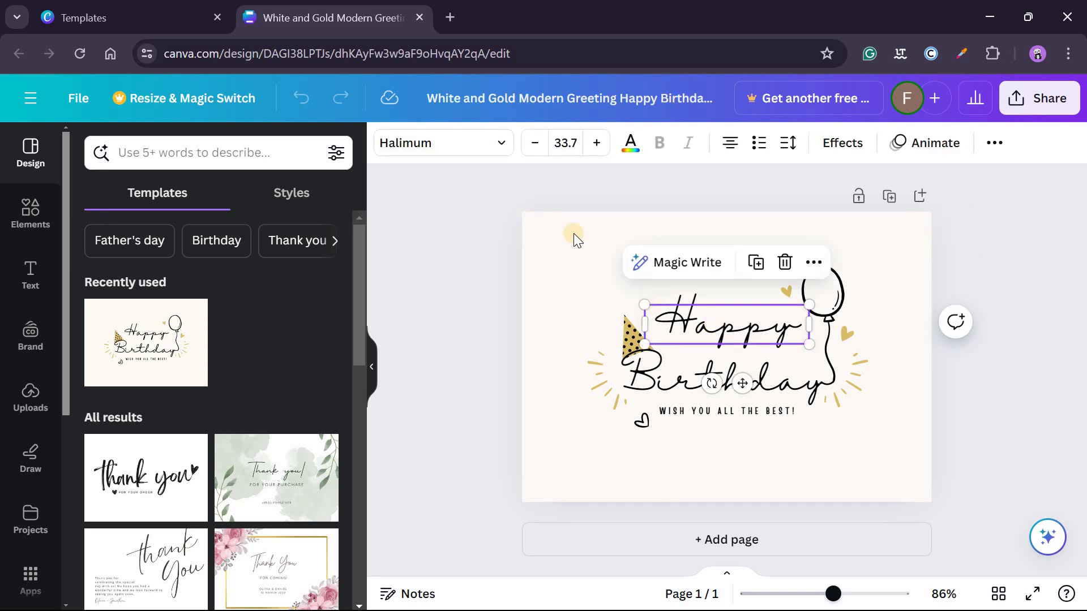
click(574, 237)
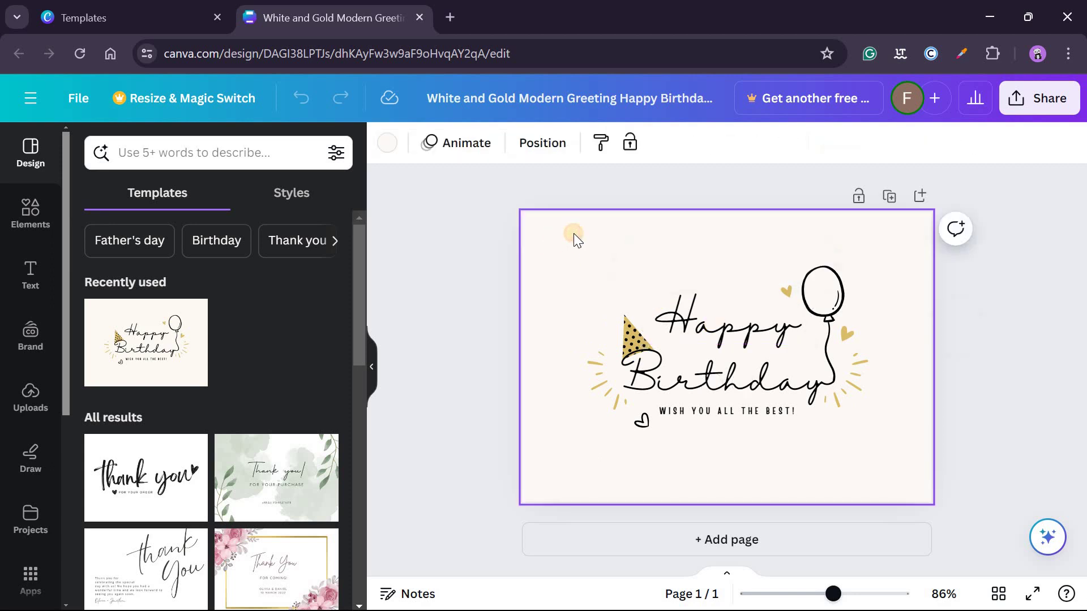
click(292, 195)
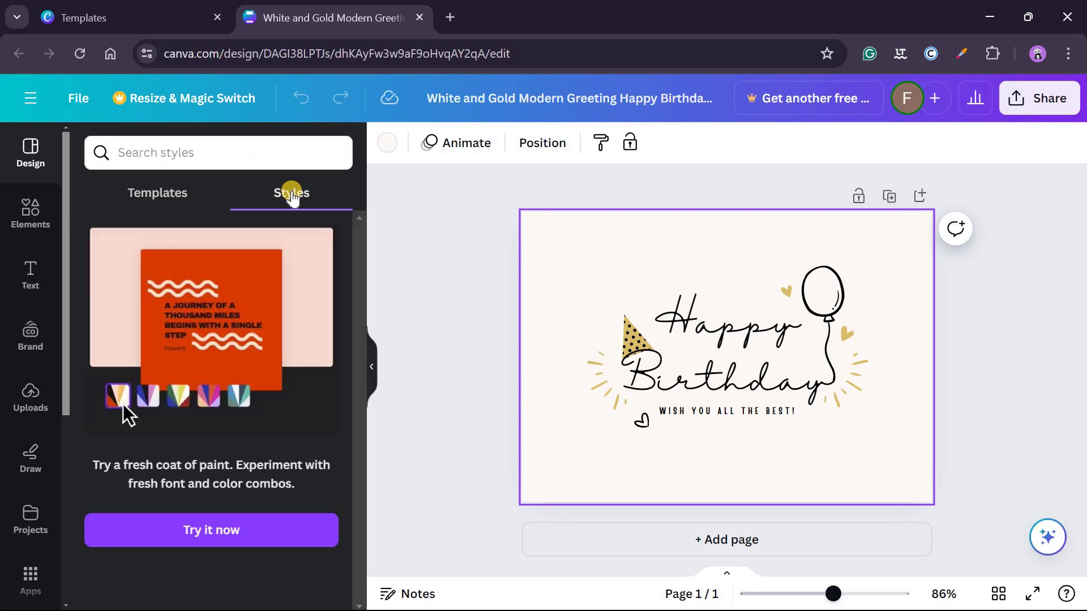
click(202, 531)
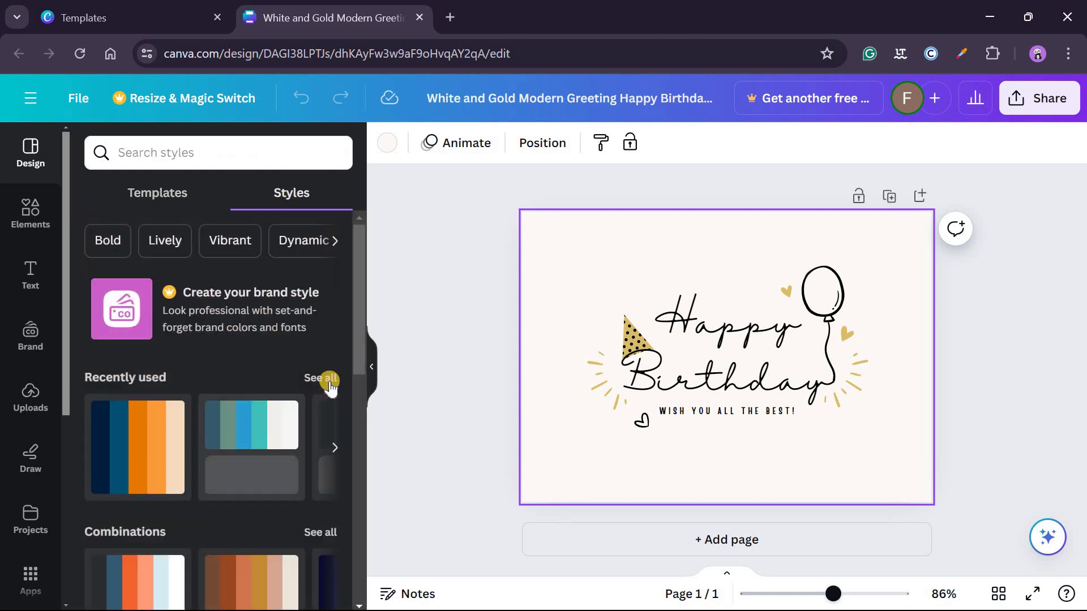
click(321, 378)
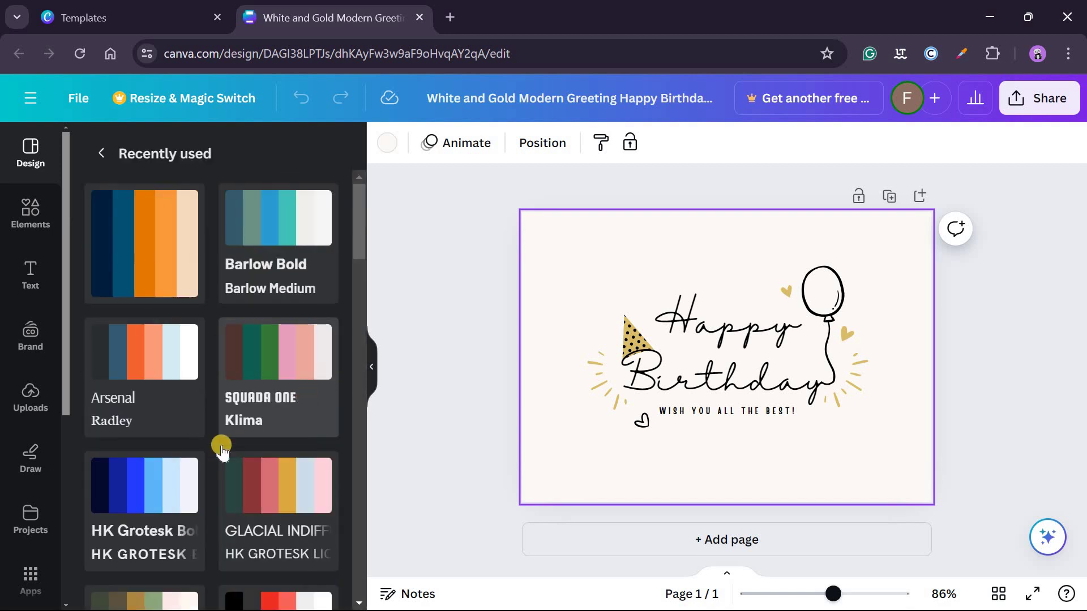
scroll(222, 451, down, 2)
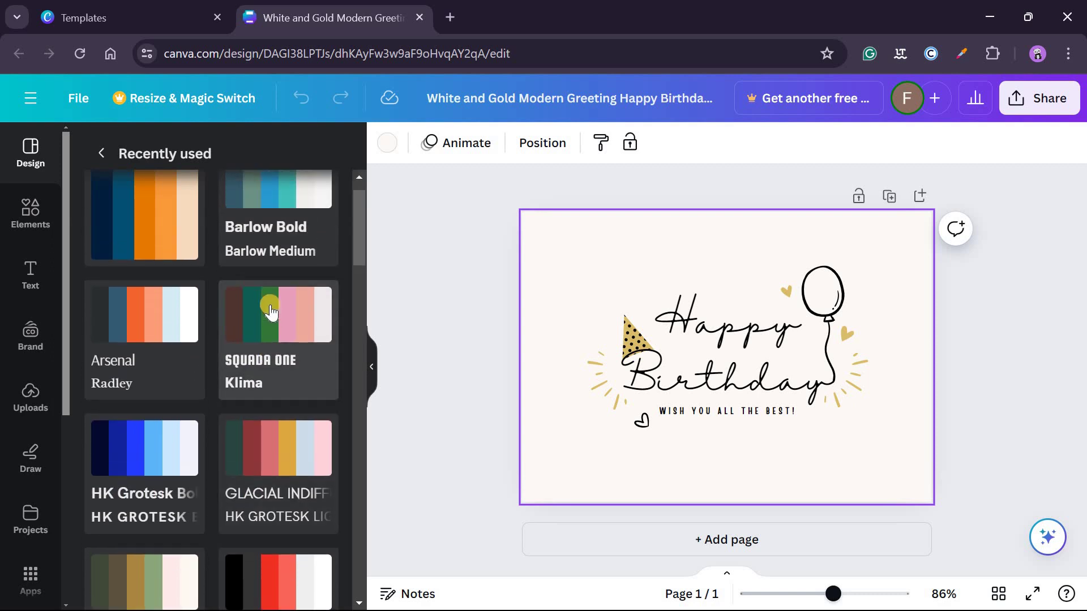
click(270, 305)
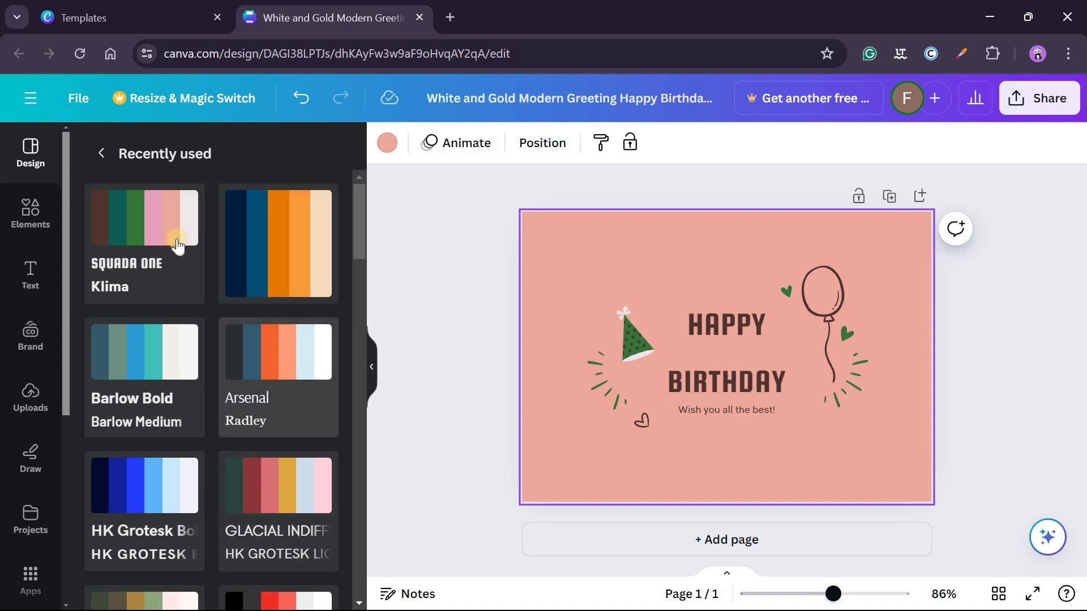
click(135, 224)
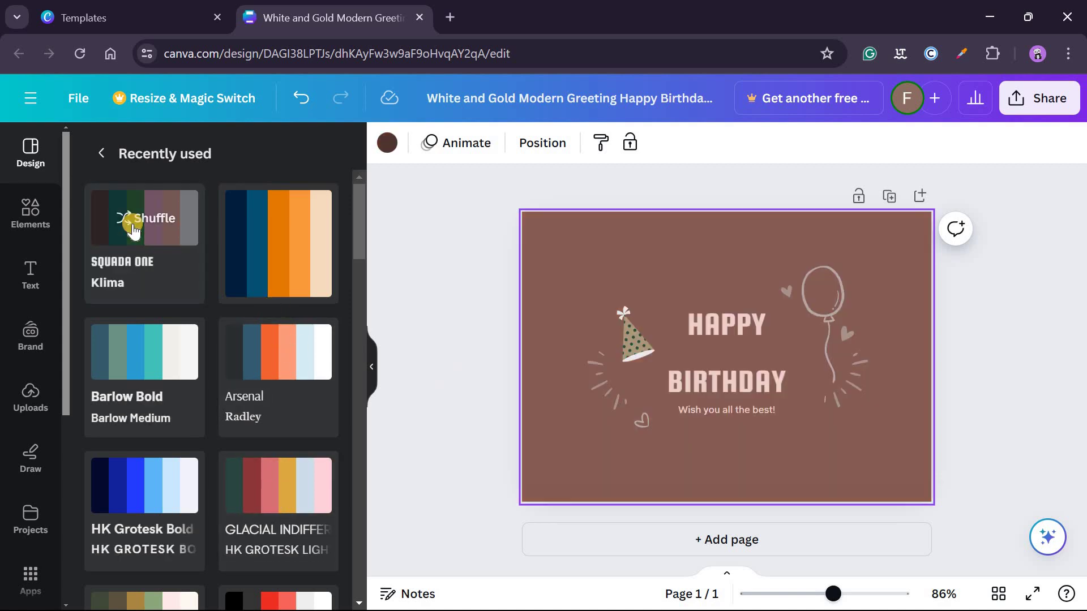
click(134, 223)
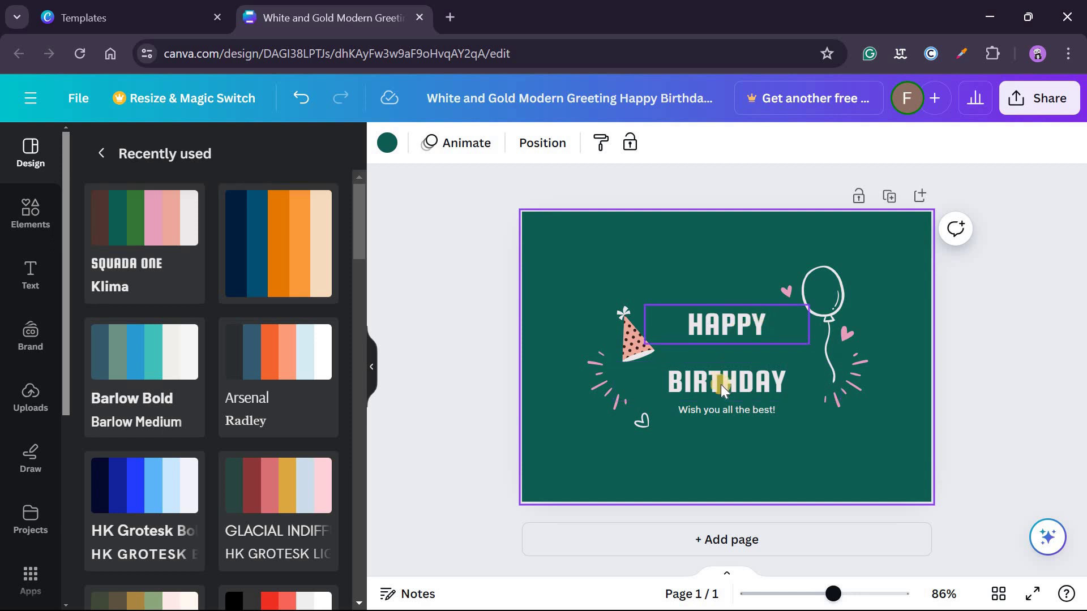
Duplicate the BIRTHDAY line below itself and change the copy to JONATHAN.
drag(721, 387, 731, 357)
click(756, 311)
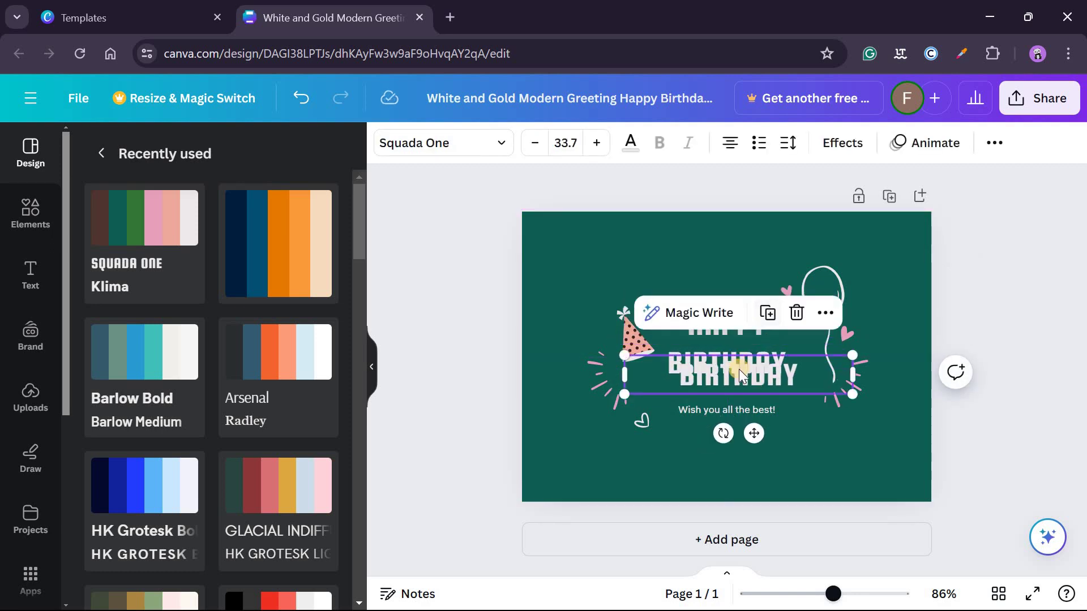
drag(723, 408, 722, 441)
drag(729, 375, 733, 403)
double_click(733, 399)
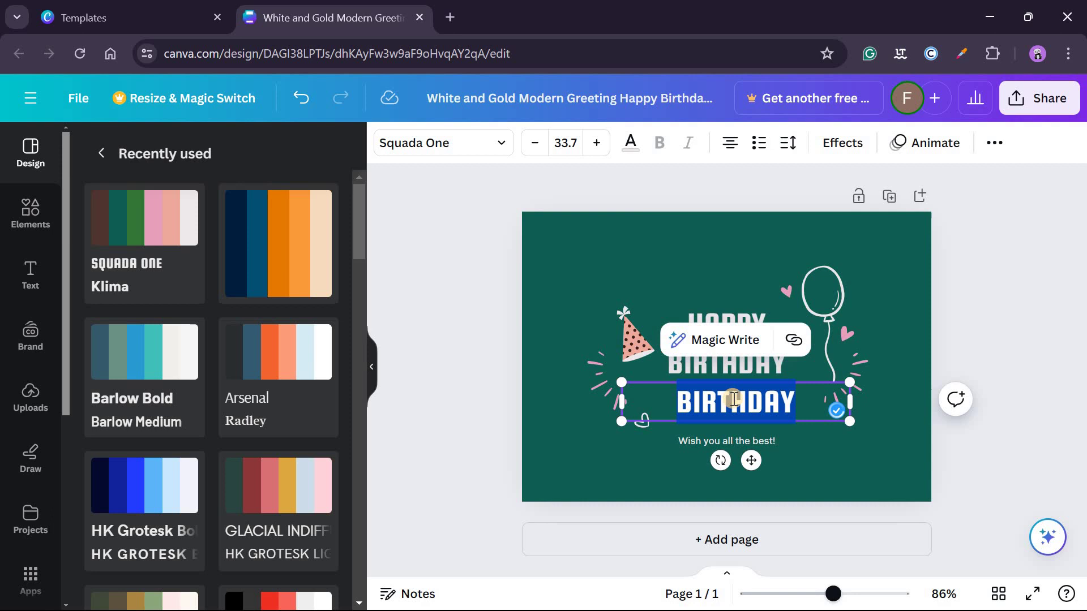
text(JONATHAN)
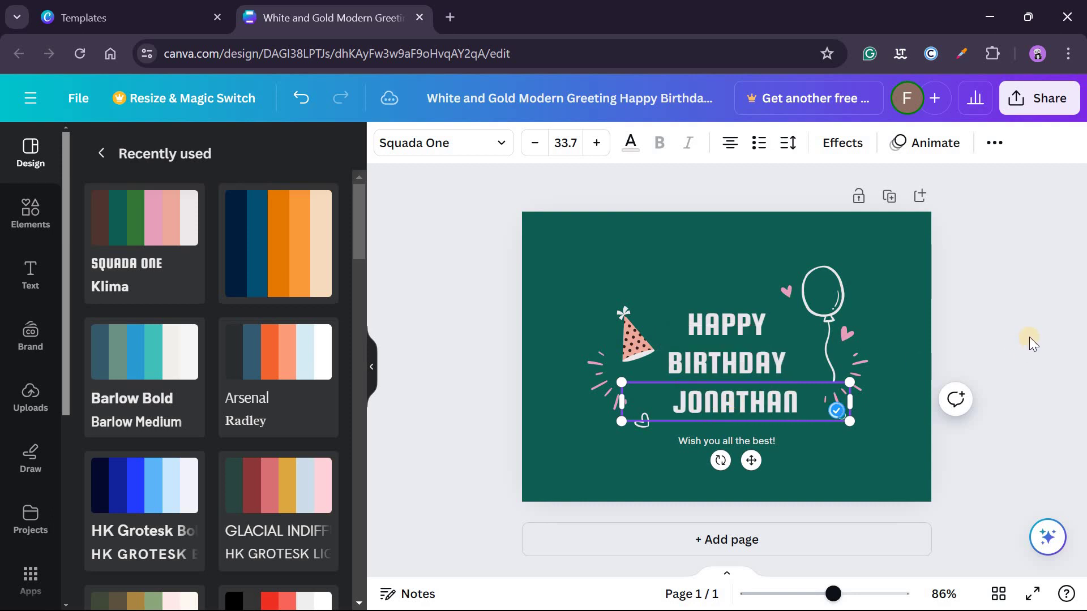
click(1030, 344)
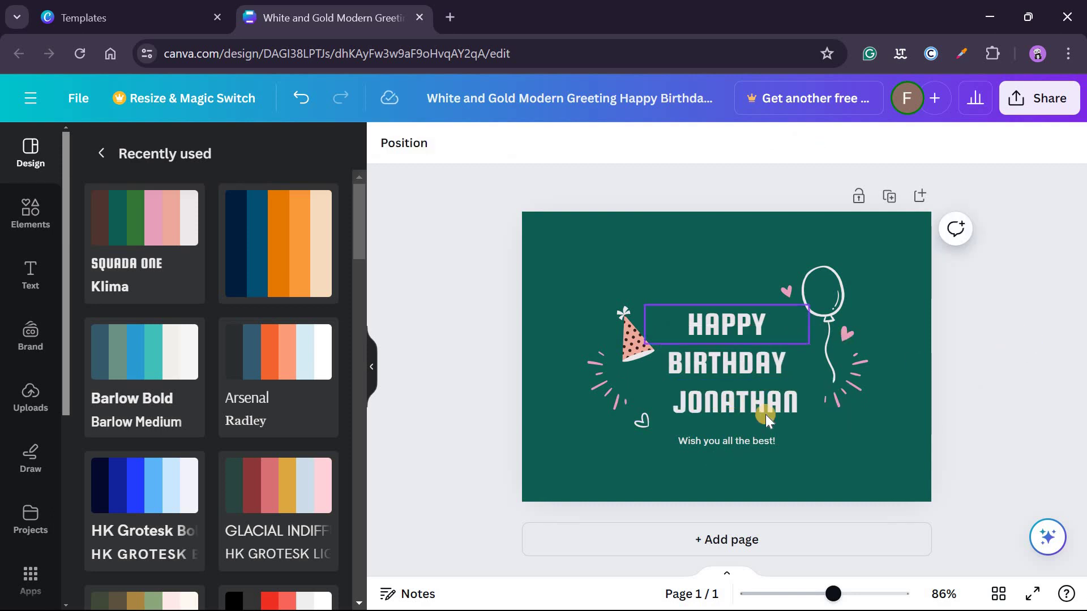
Change the subtitle to 'Wishing you the best in your new year'.
double_click(755, 441)
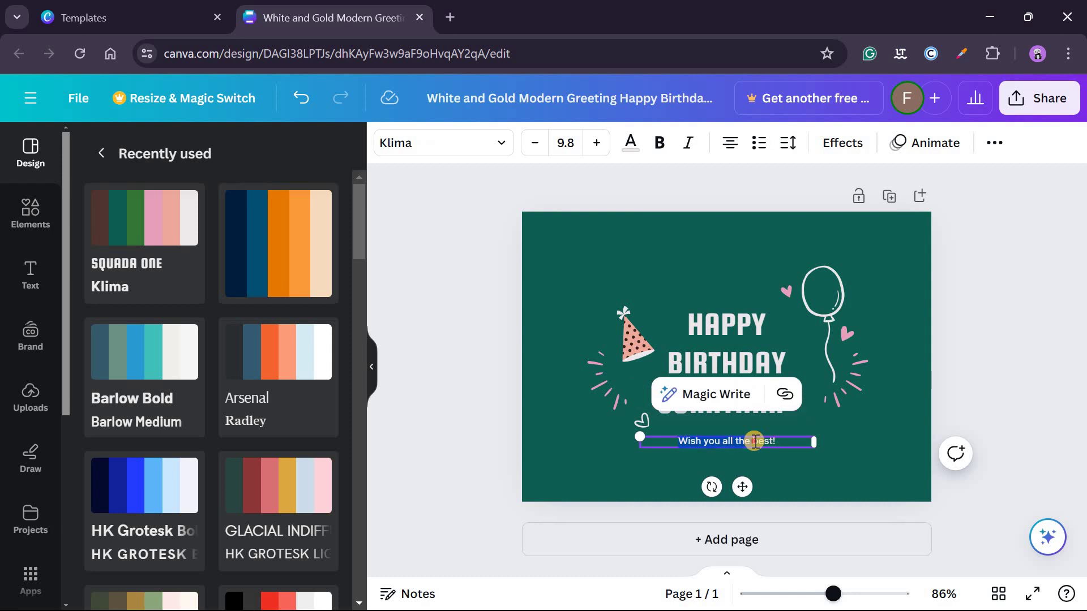
text(Wishing you the )
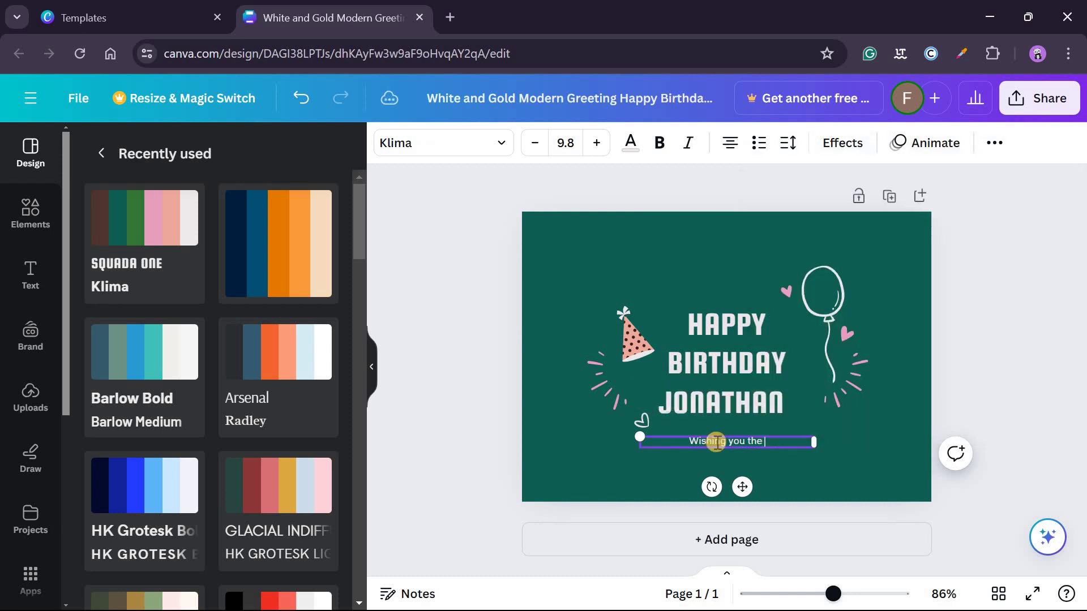
text(best in your)
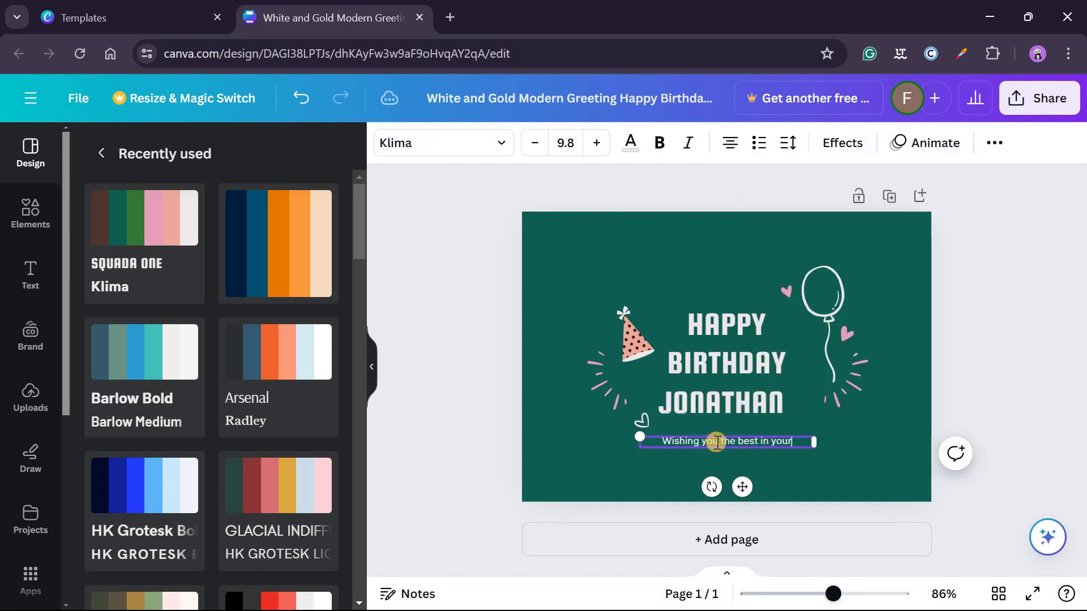
text( new year)
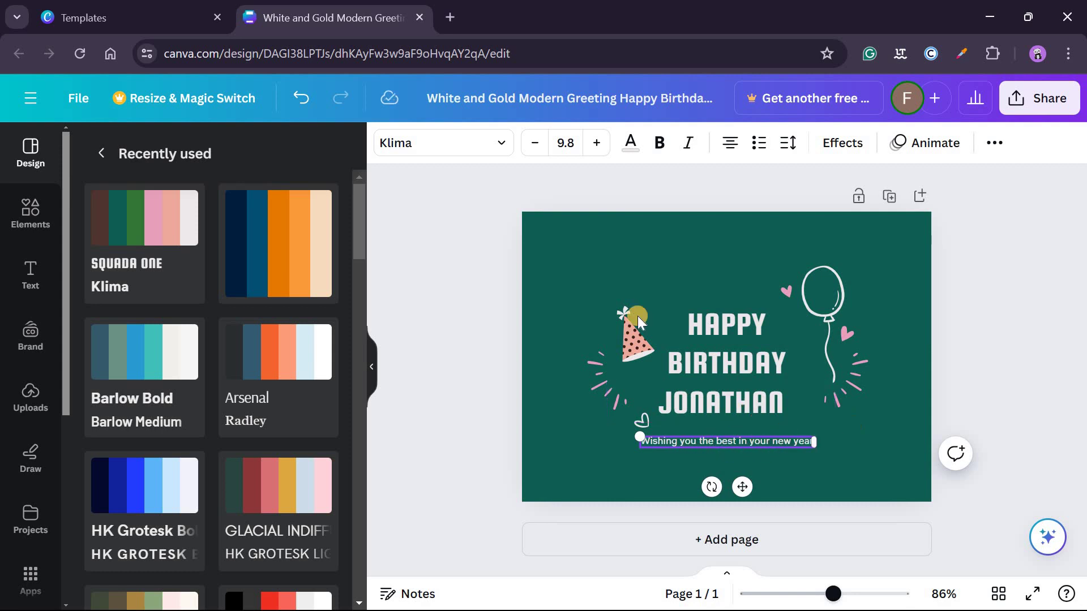
click(613, 428)
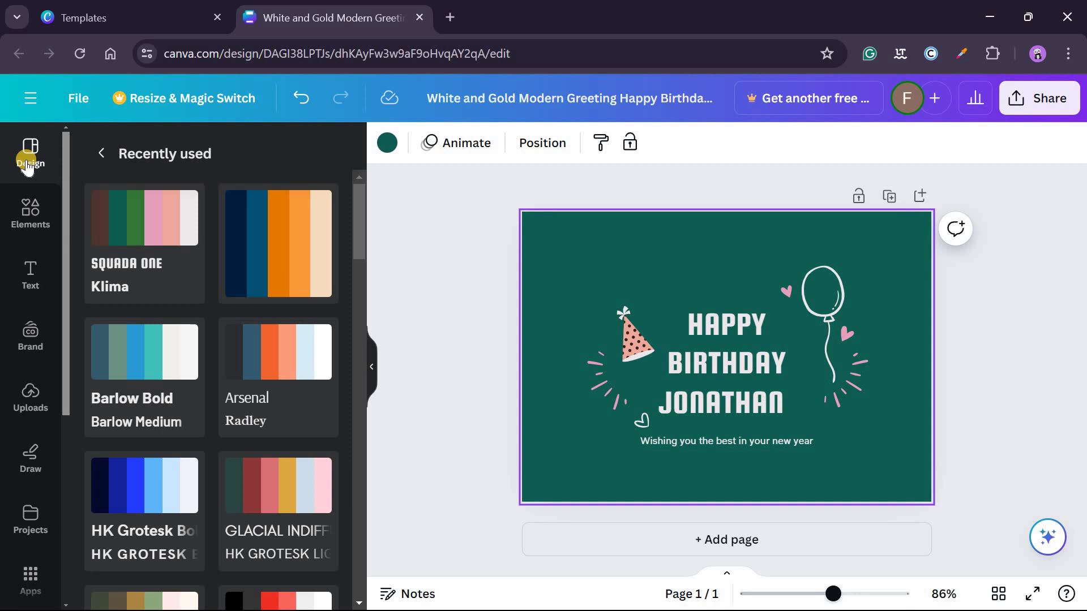
Search birthday elements and add a bunting graphic across the top of the card.
click(32, 213)
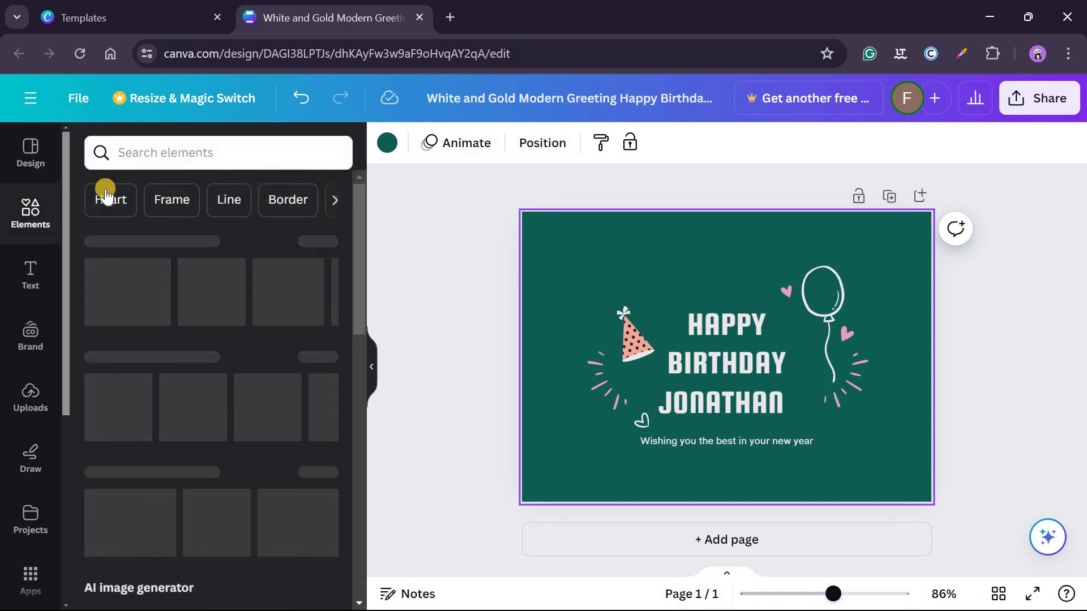
click(177, 151)
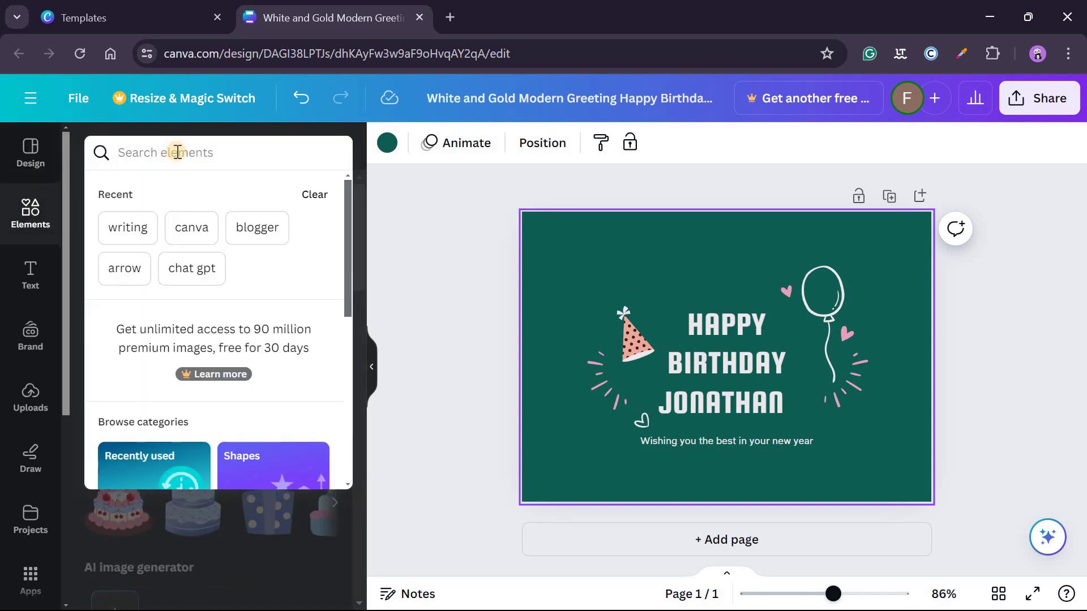
text(bir)
click(150, 217)
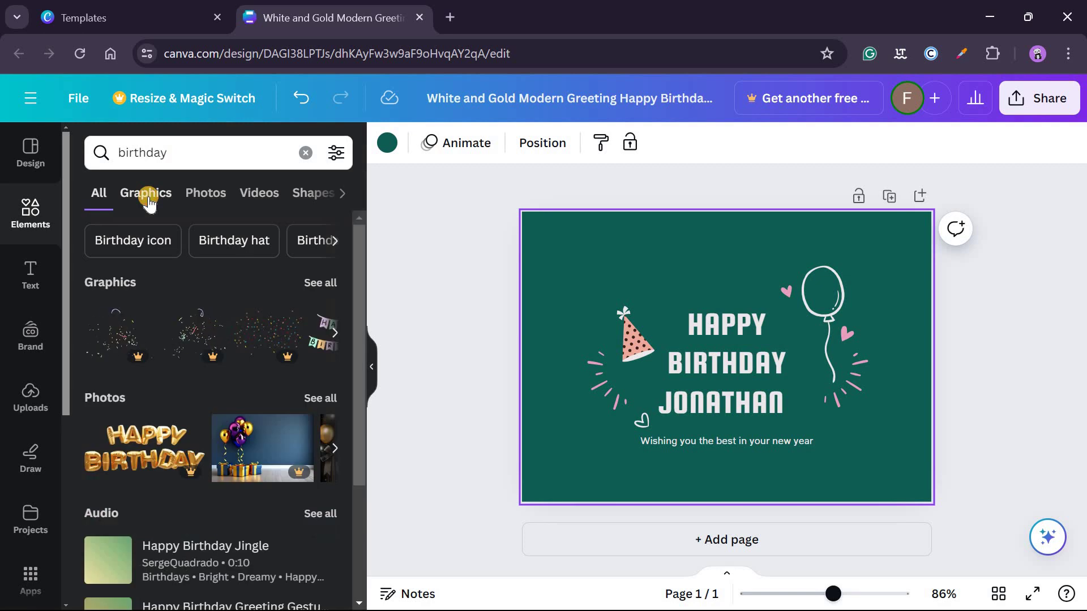
click(147, 195)
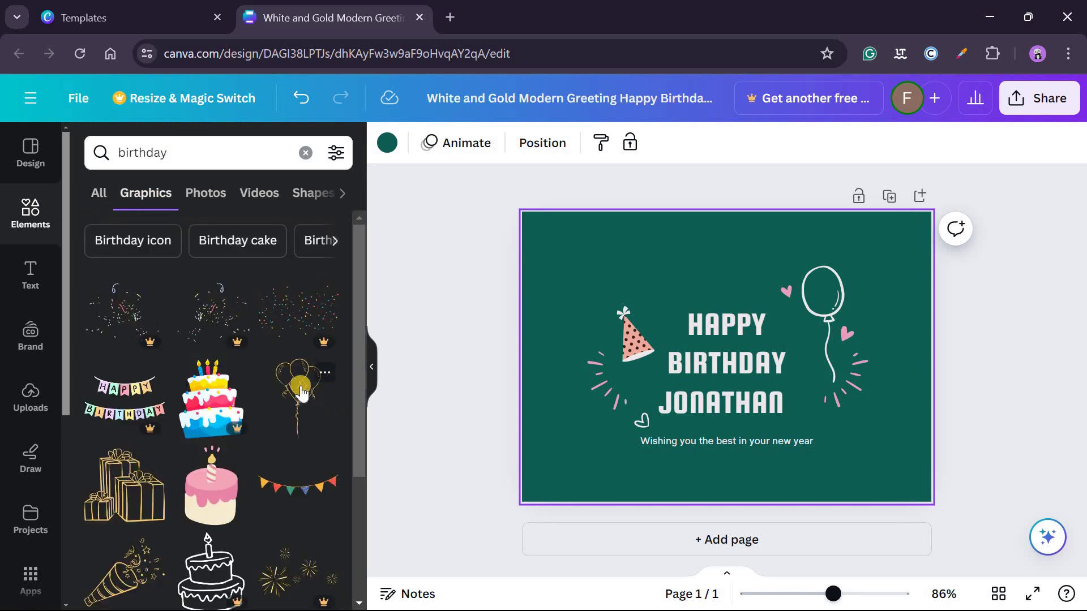
click(311, 486)
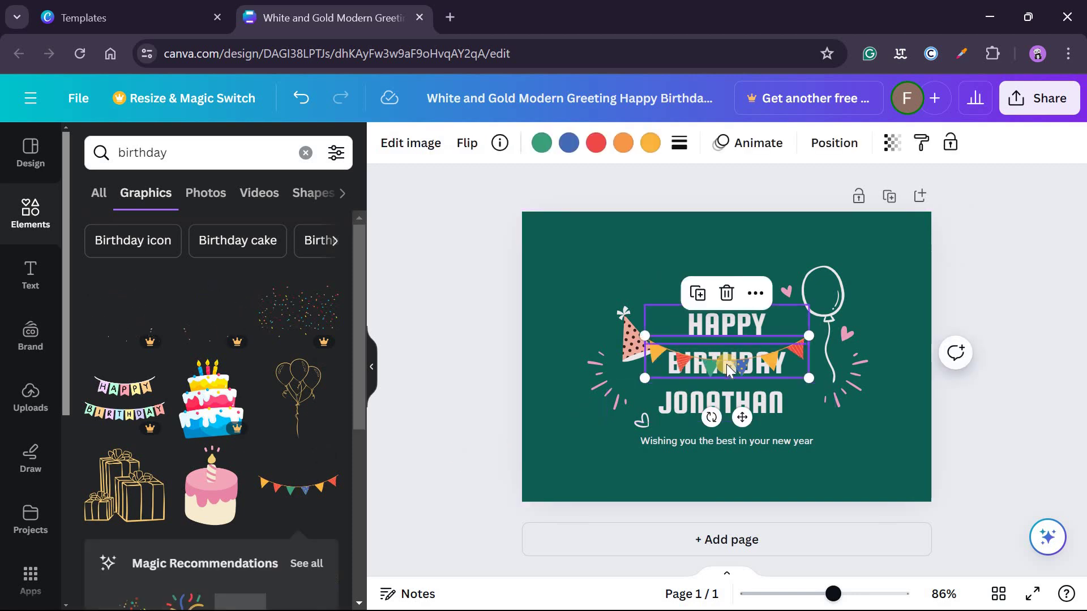
drag(719, 350, 711, 248)
Replace the original balloons with an enlarged gold balloons graphic on the right side.
click(822, 294)
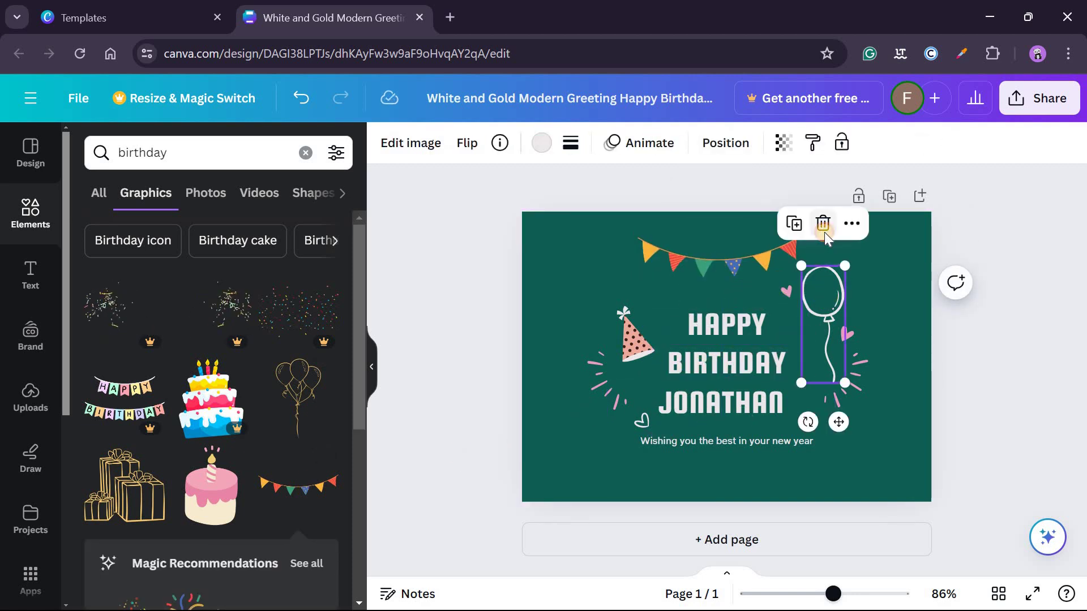
click(824, 225)
click(291, 405)
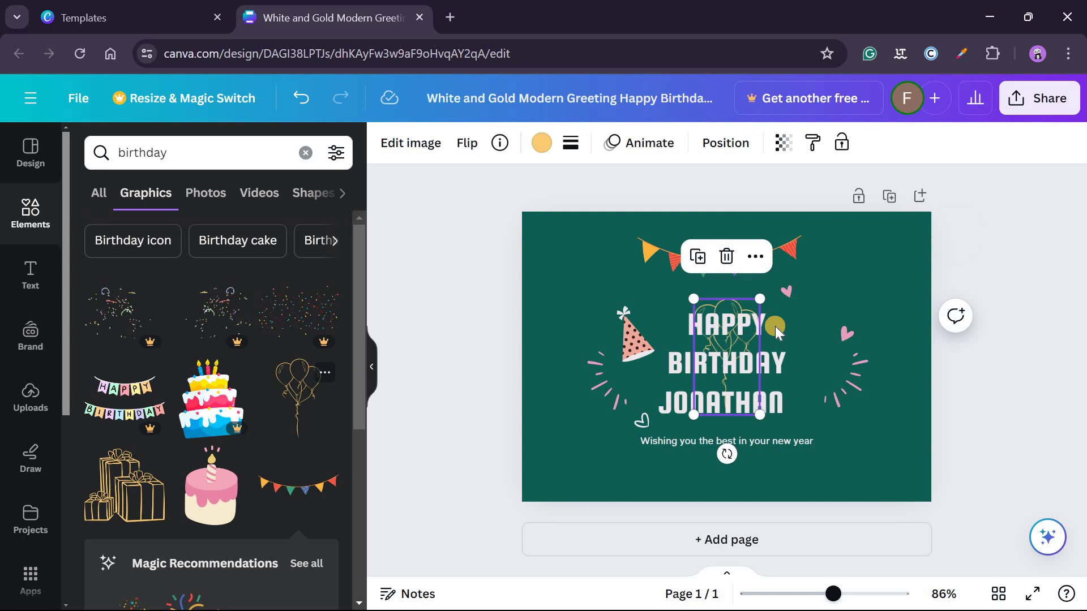
drag(767, 298, 871, 302)
drag(856, 383, 879, 421)
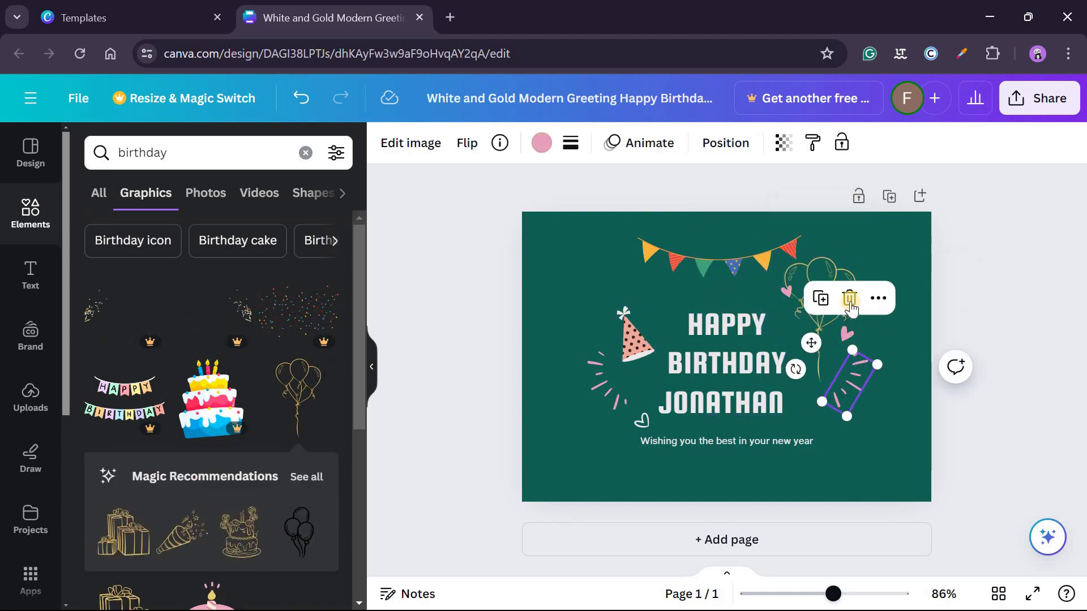
click(850, 301)
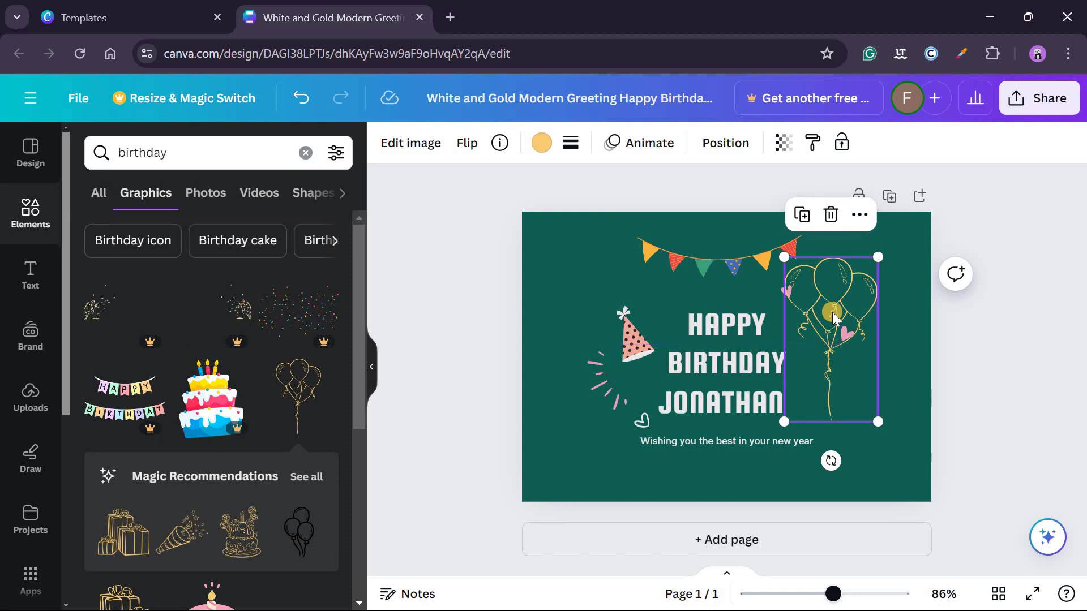
drag(833, 312, 842, 326)
Swap the party hat and pink streamers for a pink cake beside the heading.
click(633, 337)
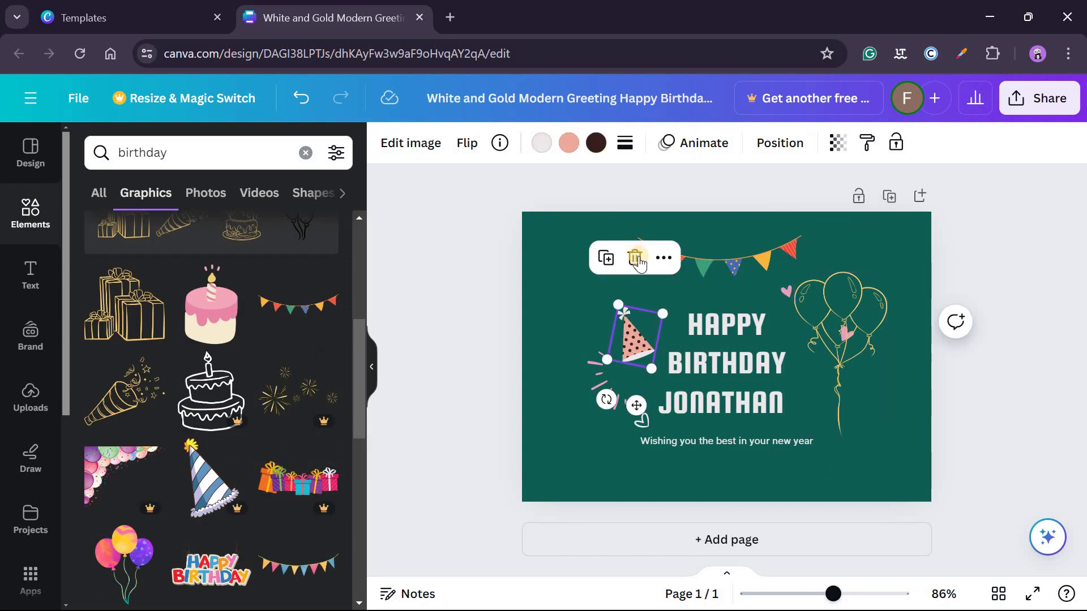
click(639, 262)
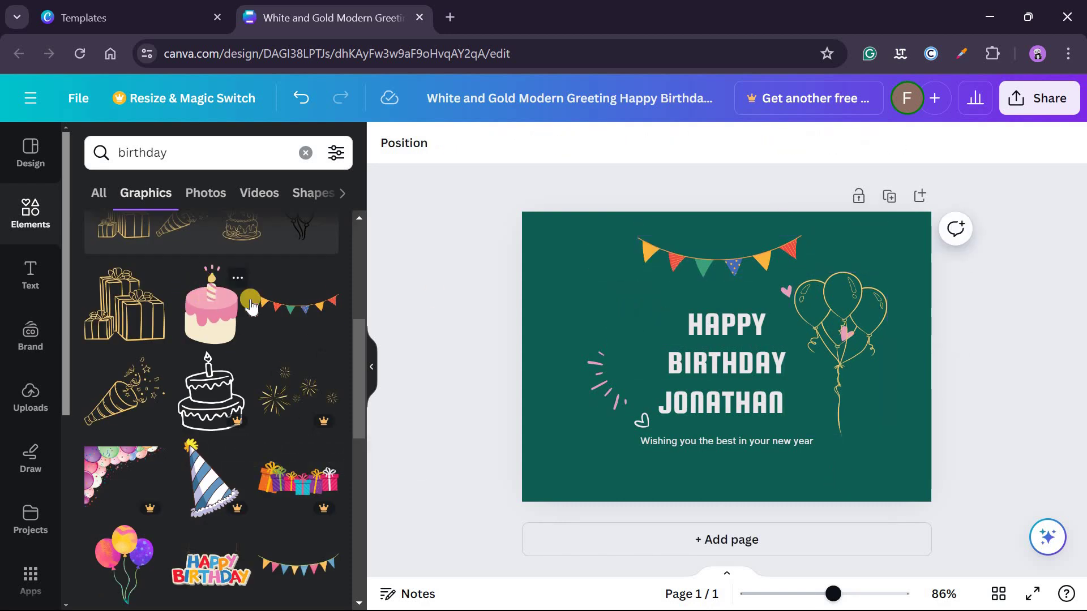
drag(211, 306, 600, 254)
click(603, 382)
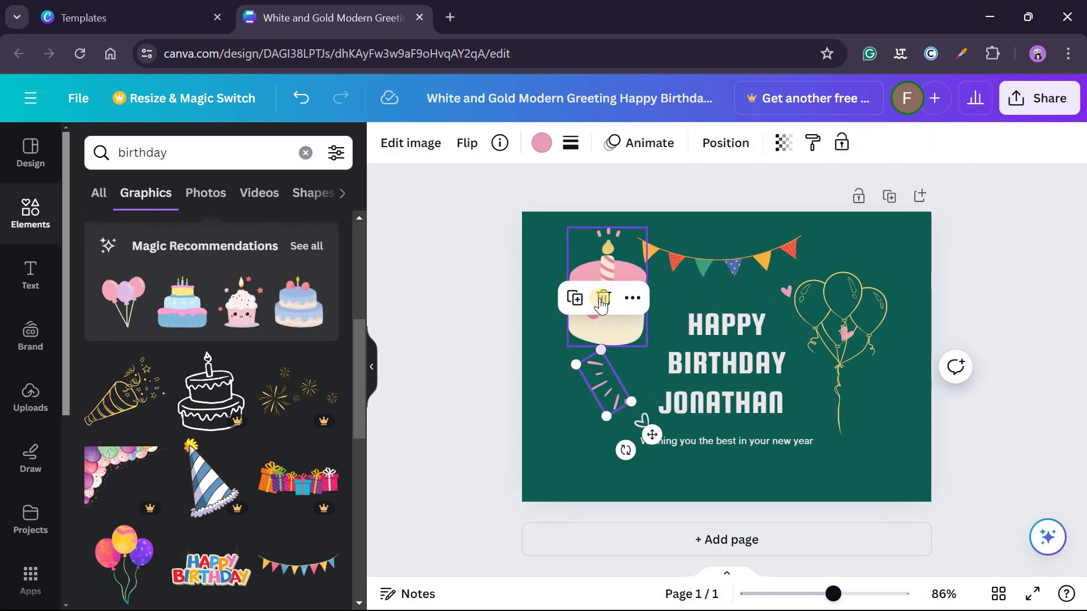
click(602, 298)
drag(603, 355, 605, 360)
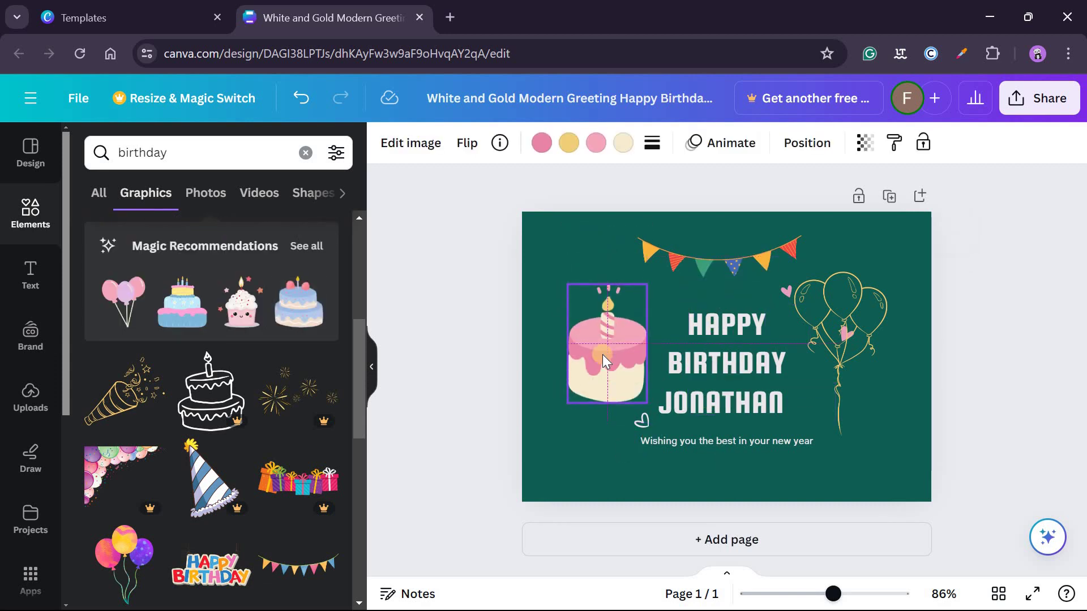
Nudge the balloons slightly right along the centre guide and lower the cake a little.
click(782, 288)
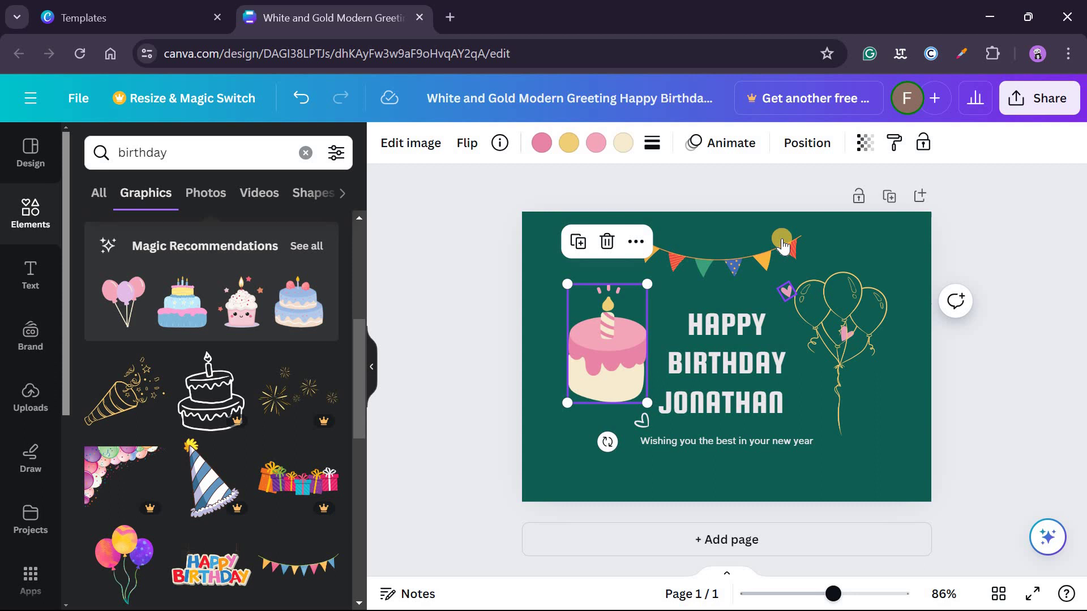
drag(862, 338, 851, 319)
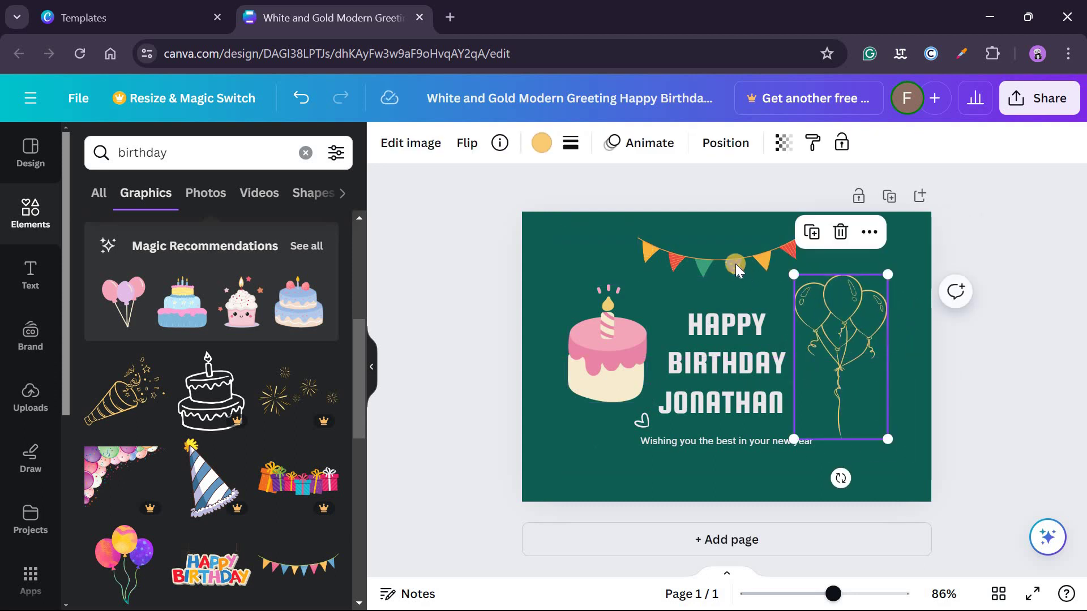
drag(740, 269, 742, 277)
drag(828, 331, 838, 334)
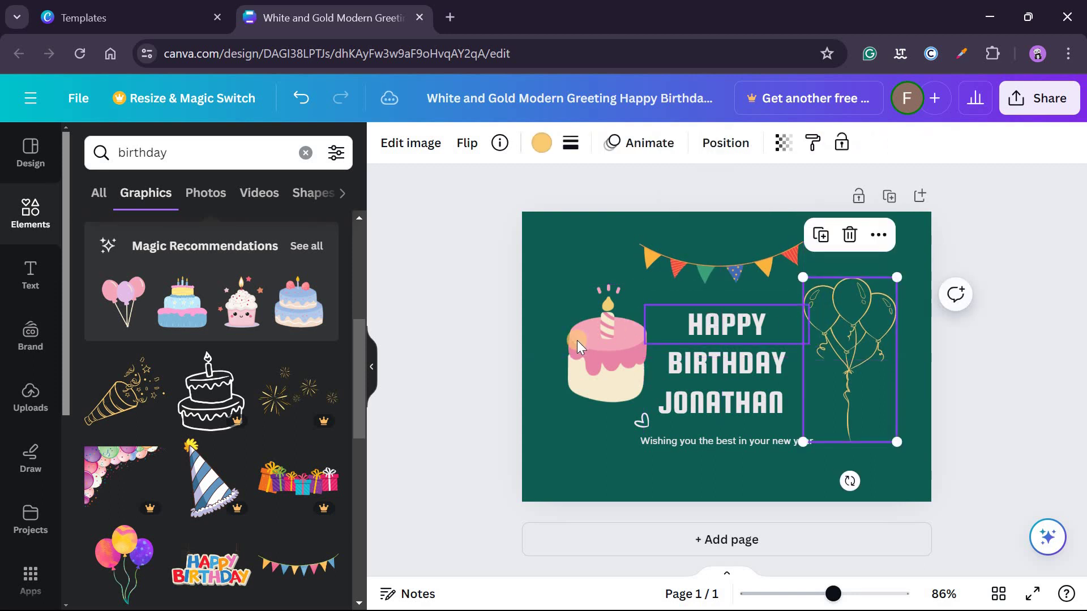
drag(575, 330, 576, 342)
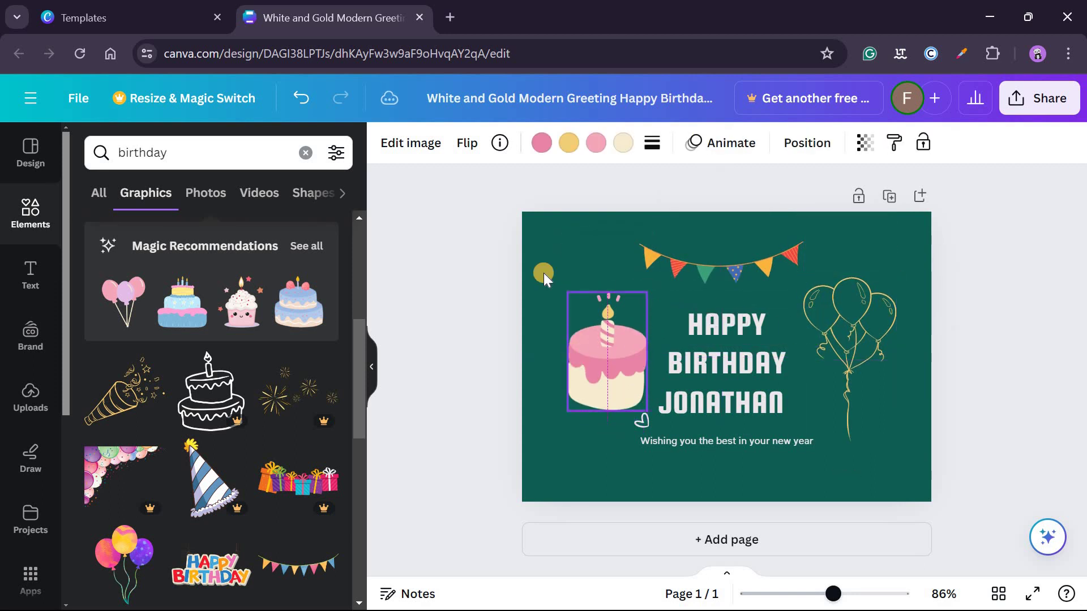
Reapply the Squada One / Klima style and shuffle to a salmon background with white balloons.
click(530, 238)
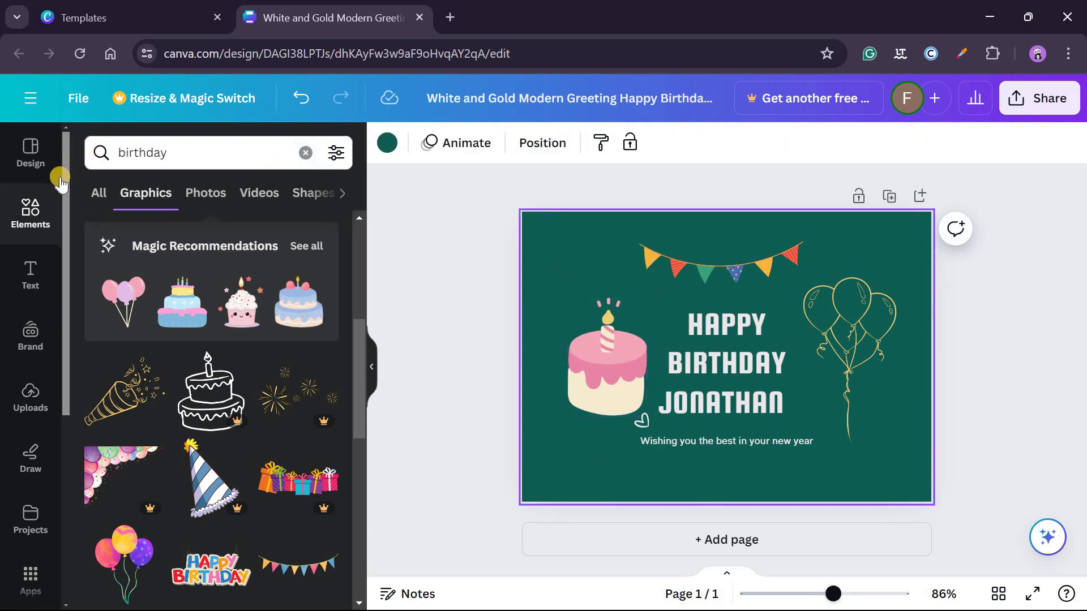
click(35, 169)
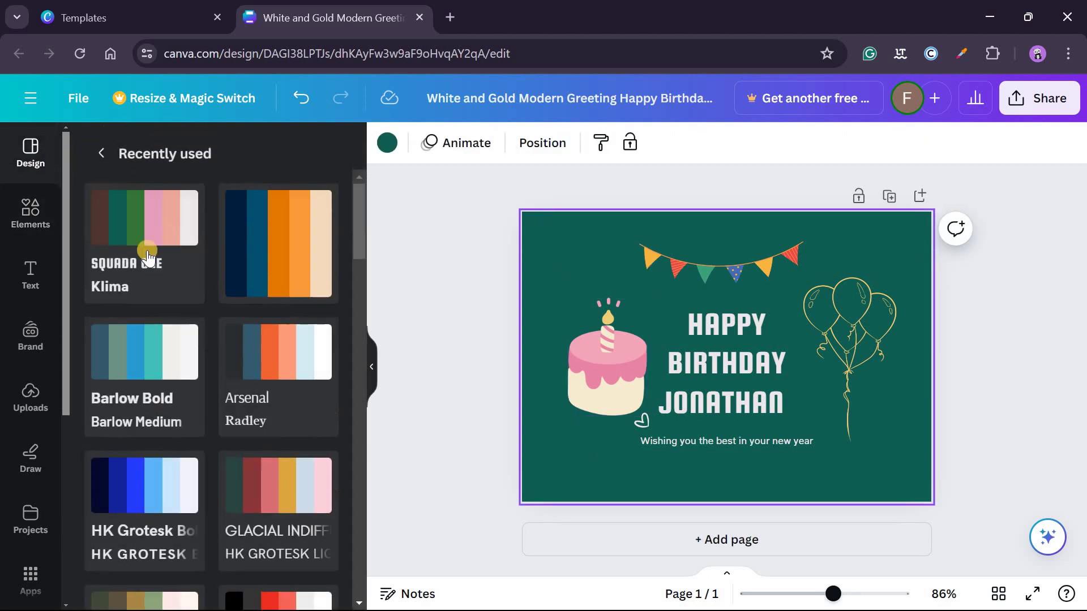
click(130, 220)
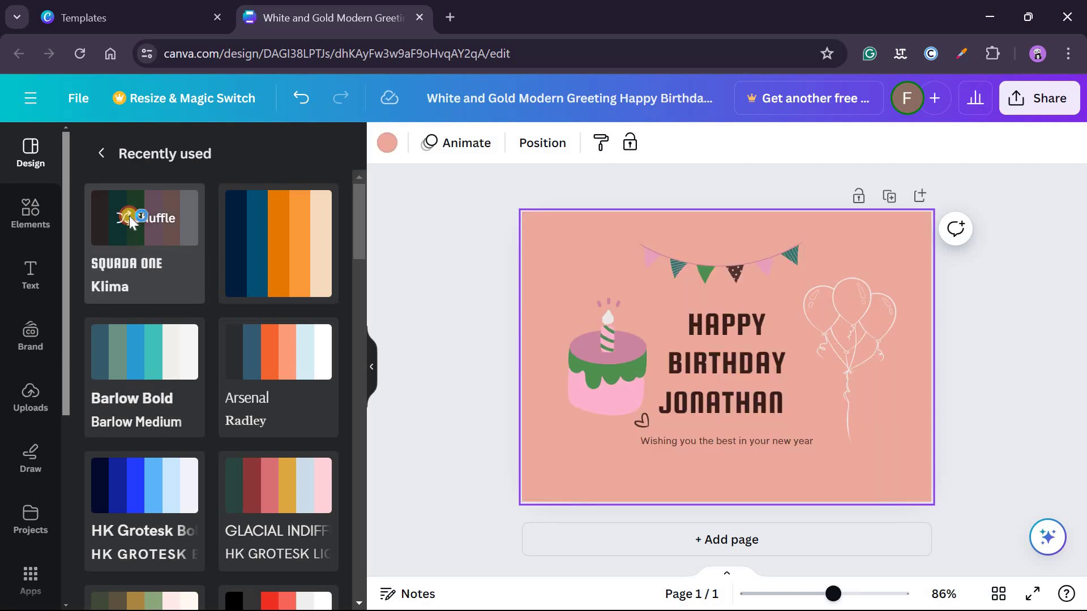
click(130, 220)
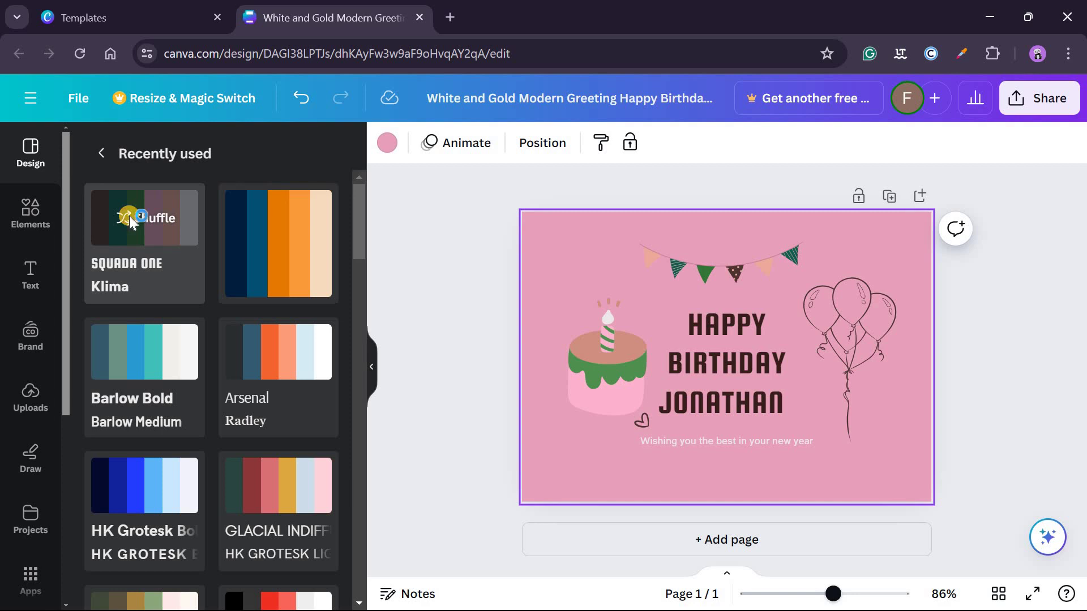
click(129, 217)
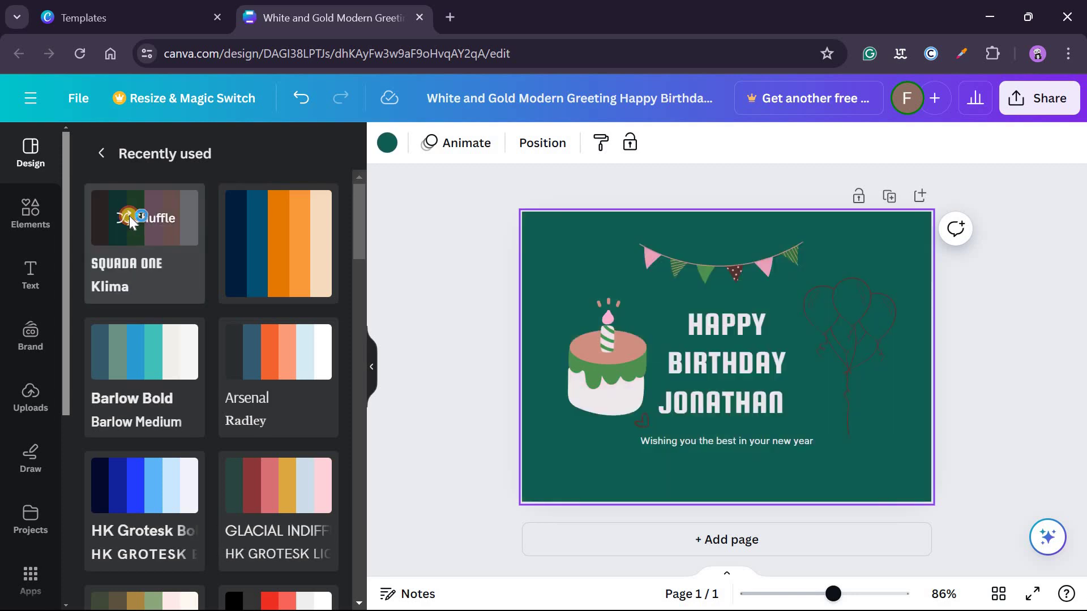
click(129, 217)
click(130, 221)
click(129, 220)
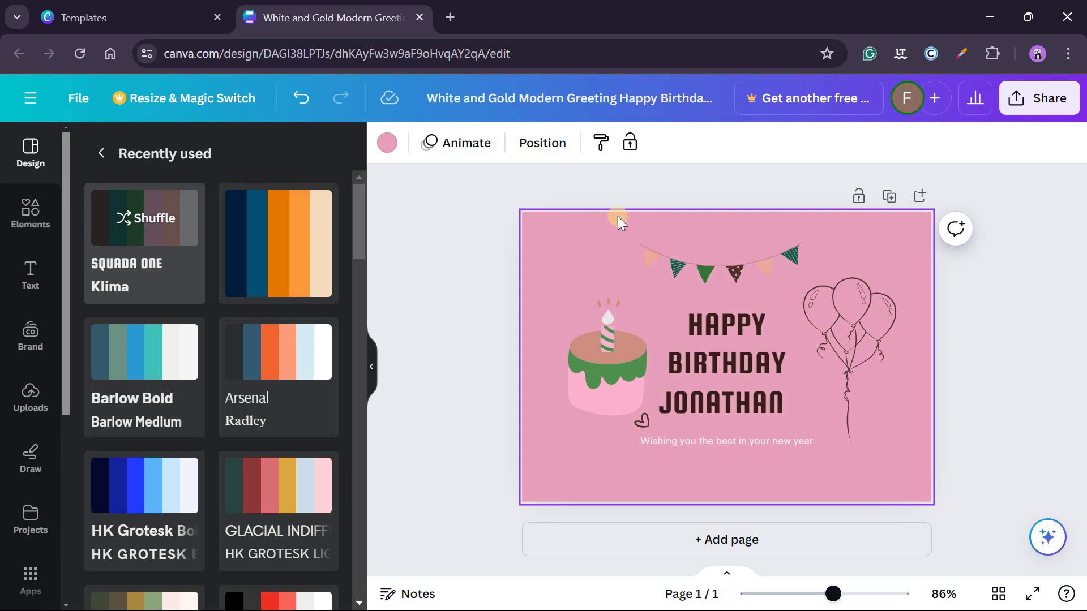
click(128, 227)
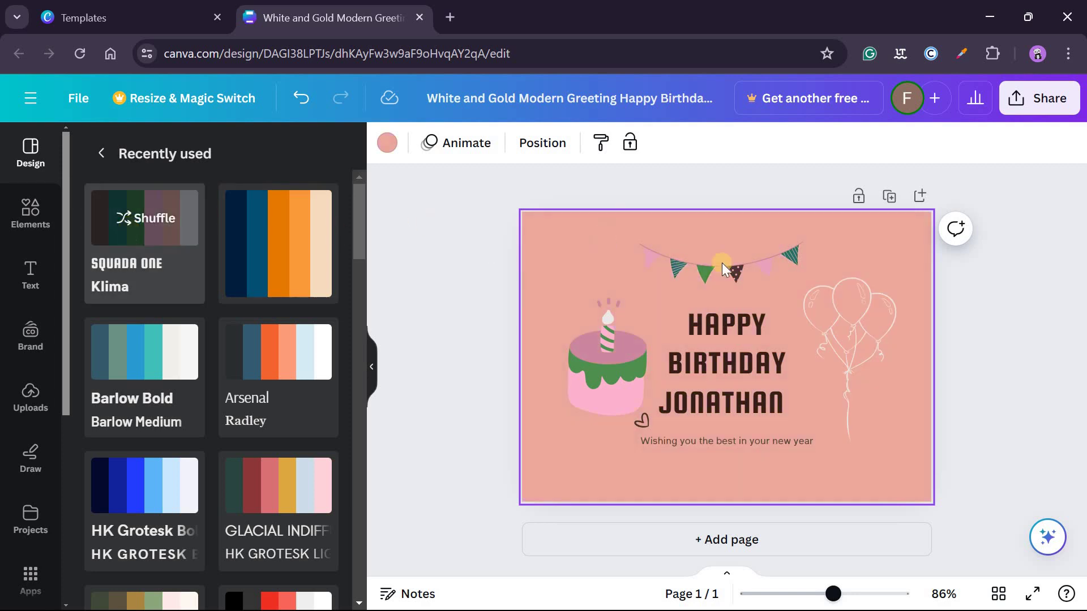
click(549, 250)
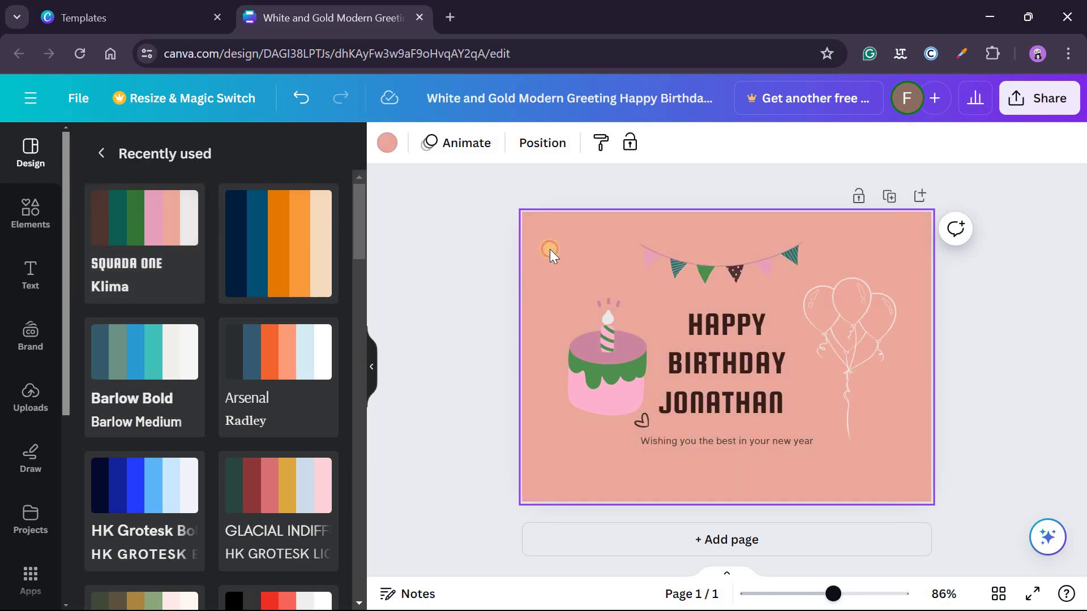
Rename the design to 'Happy Birthday' and look over the sharing options.
click(649, 108)
click(648, 107)
text(Happy)
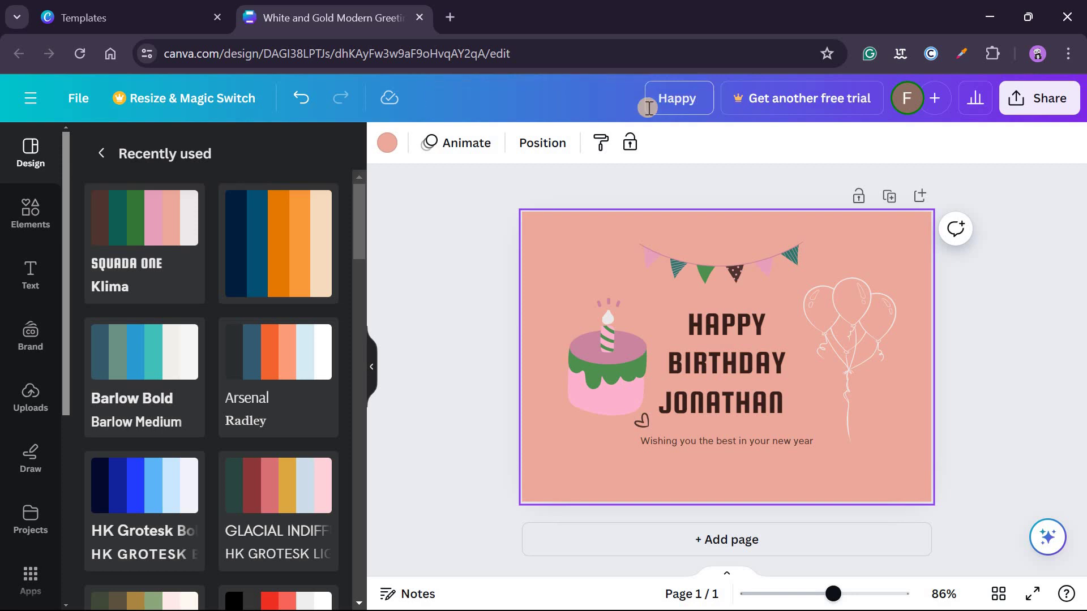
text( Birthday)
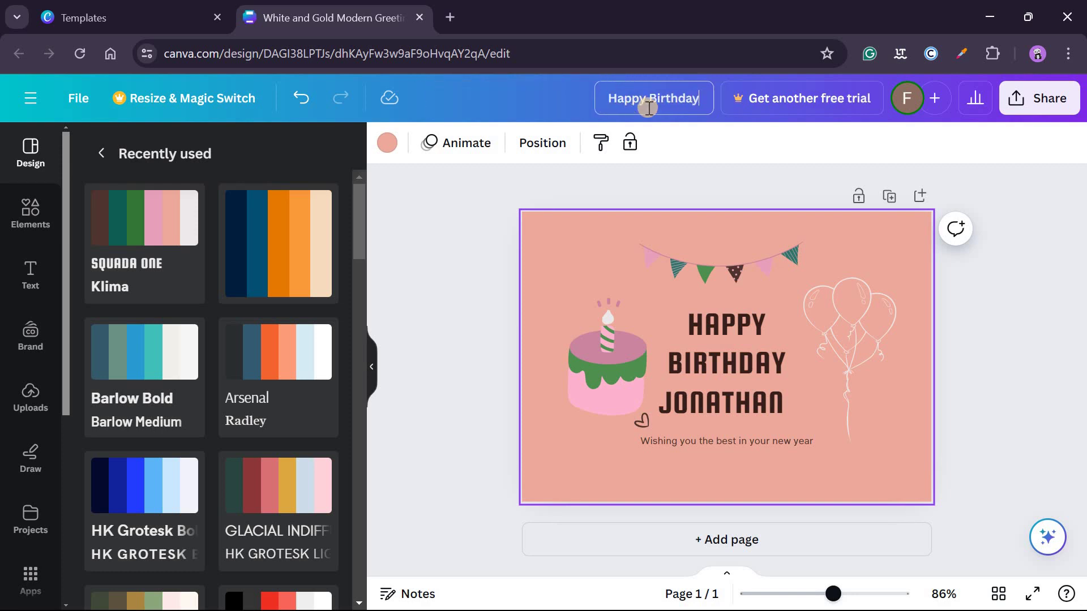
click(557, 237)
click(1043, 105)
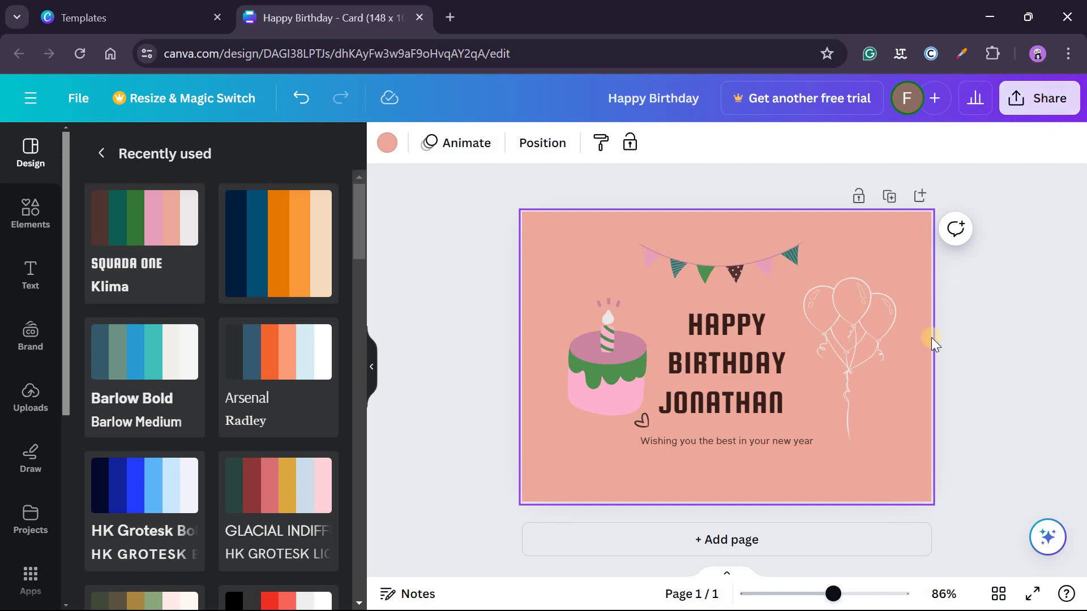
scroll(932, 340, down, 2)
click(450, 334)
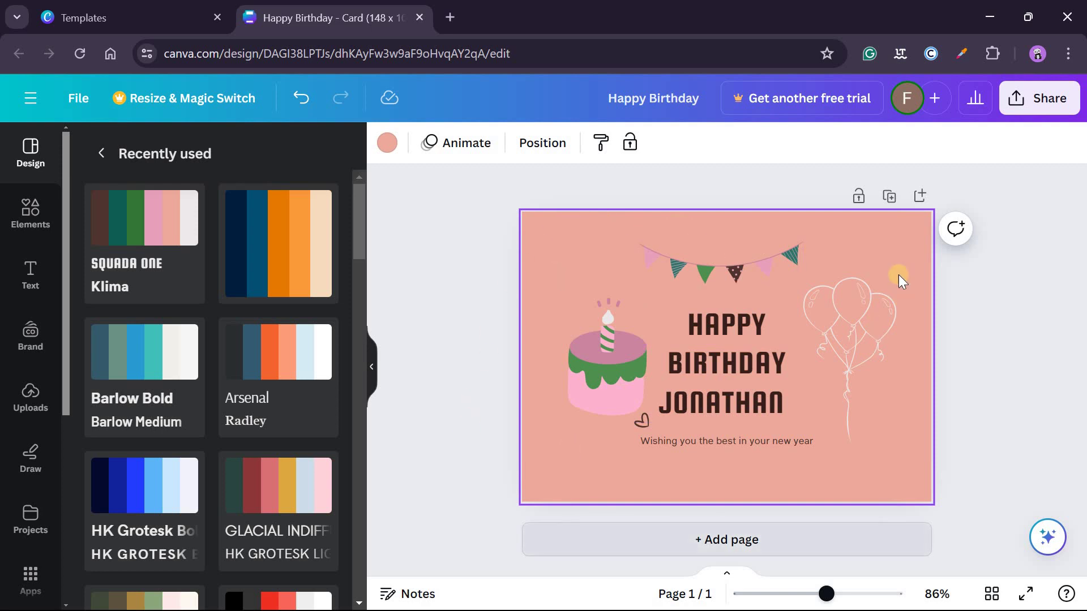
Duplicate the card onto a second page and scroll between both pages.
click(887, 207)
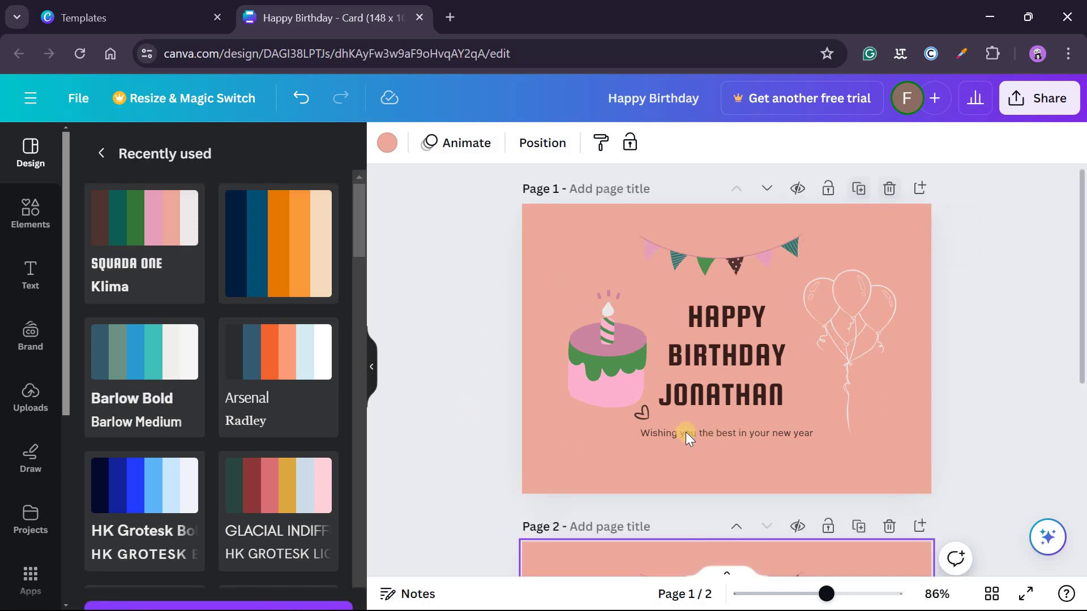
scroll(585, 311, up, 3)
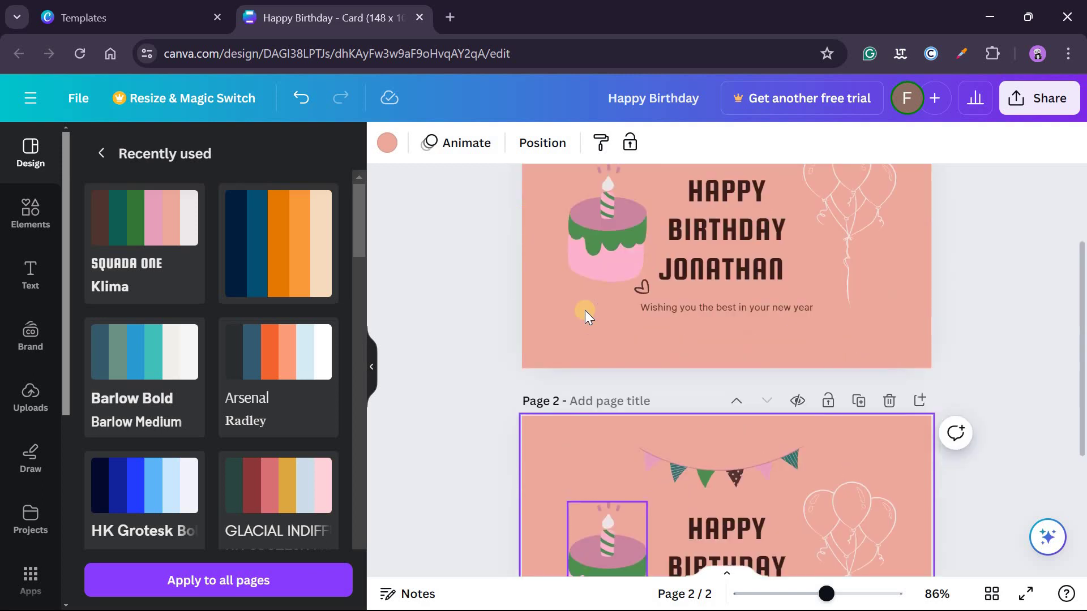
scroll(631, 431, down, 2)
scroll(714, 324, up, 3)
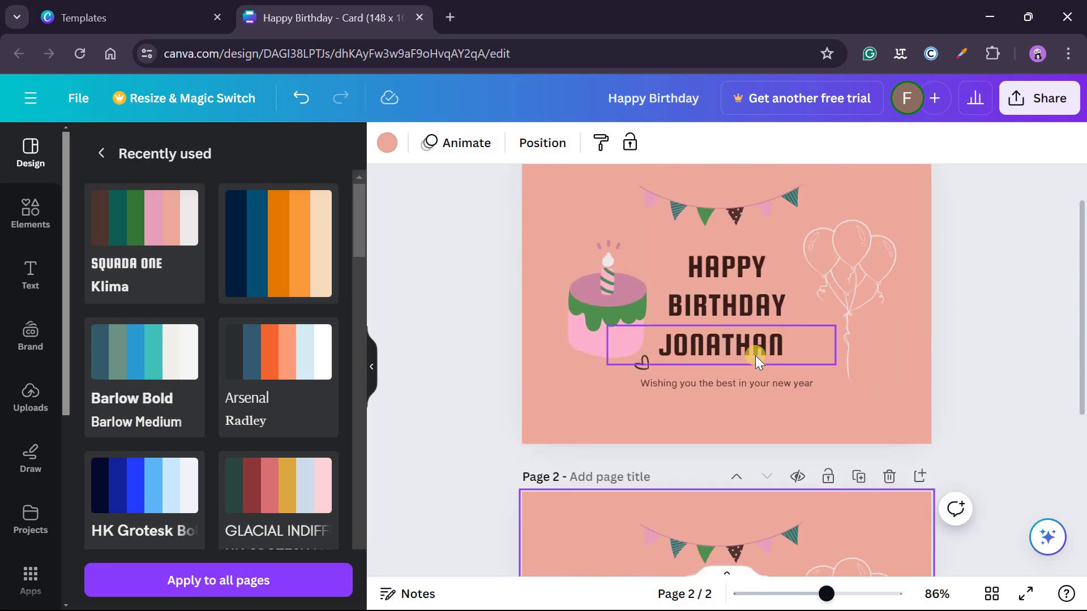
scroll(756, 355, down, 5)
Download only Page 1 of the card as a PNG file.
scroll(755, 355, up, 5)
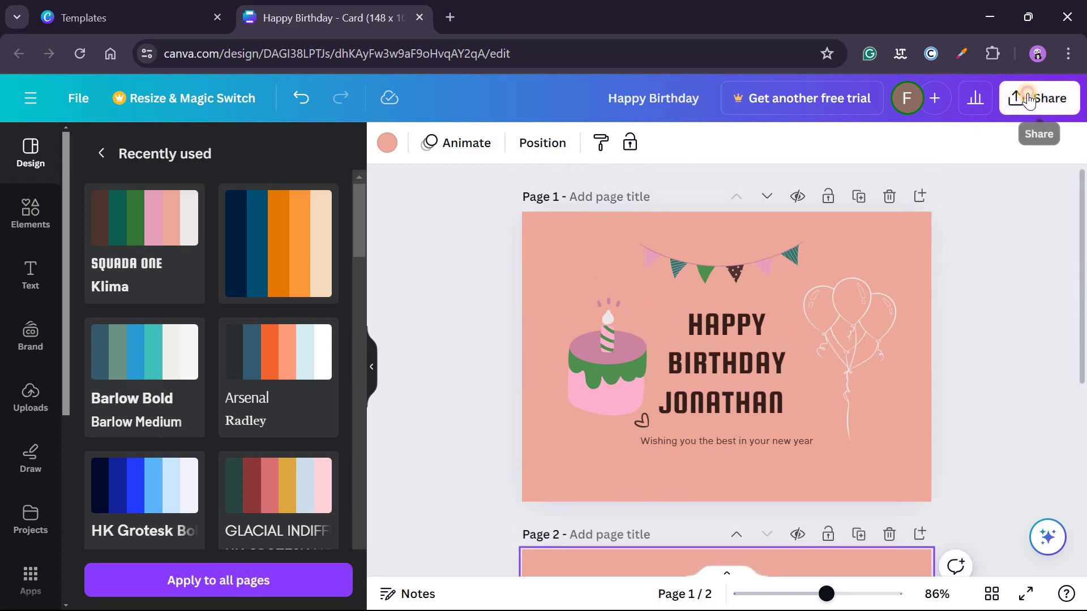
click(1039, 98)
click(847, 512)
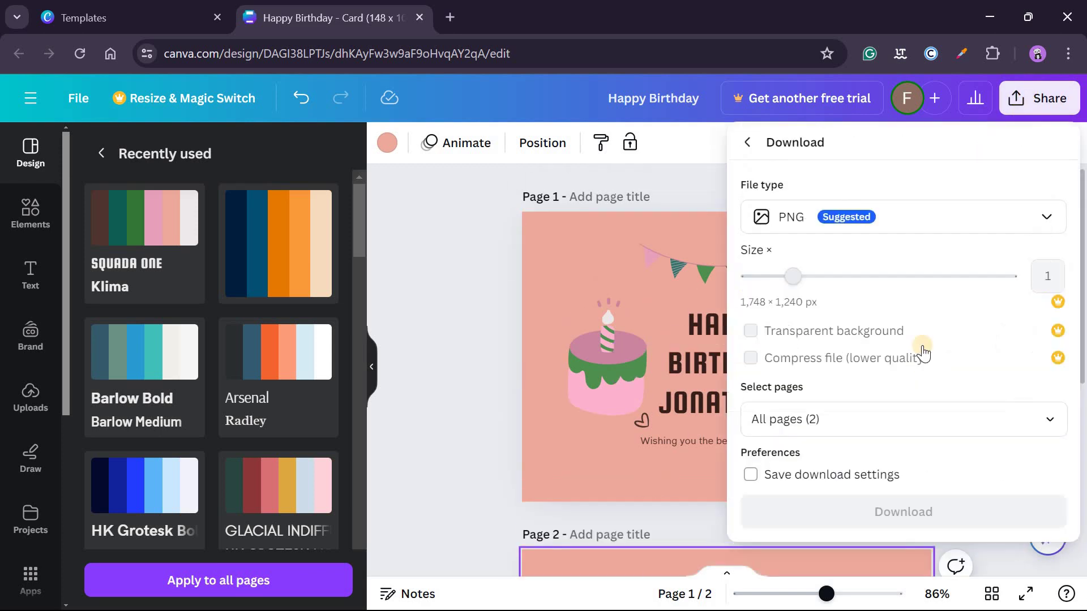
click(912, 221)
click(866, 312)
click(878, 420)
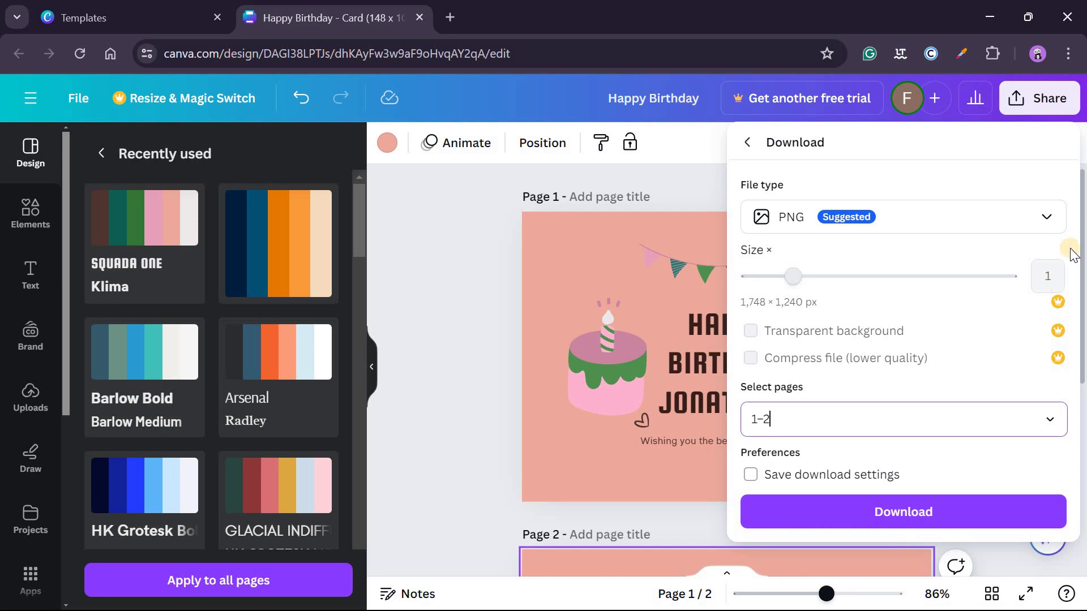
click(1052, 208)
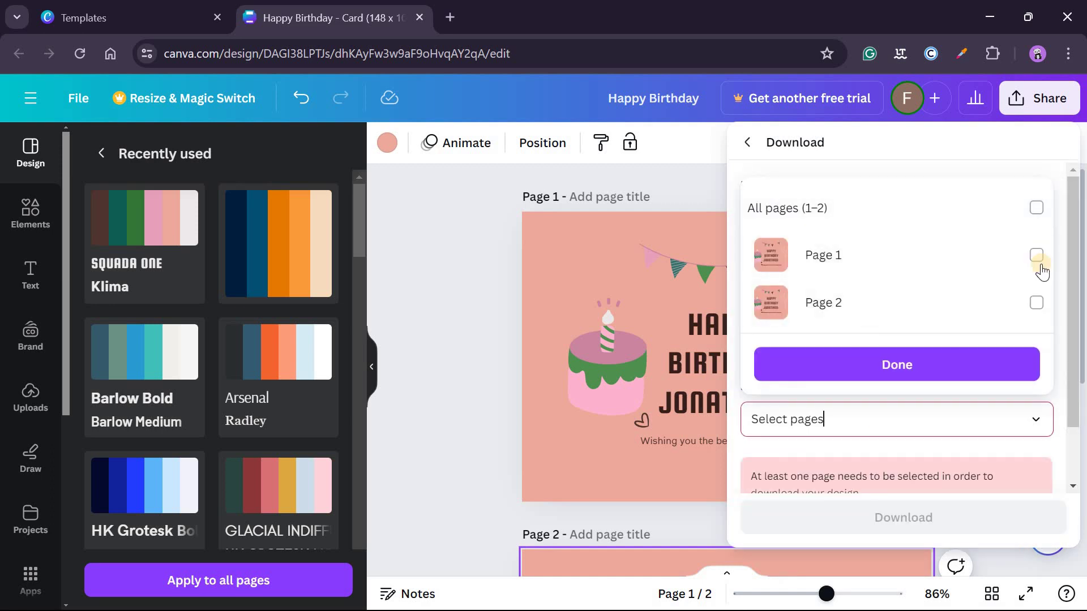
click(1038, 256)
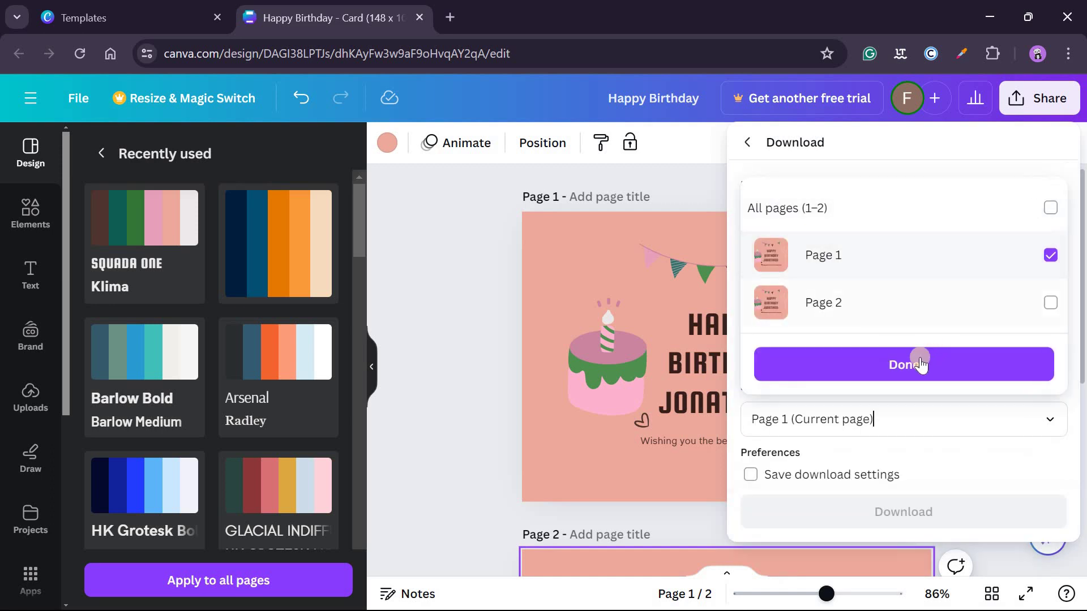
click(923, 362)
click(876, 521)
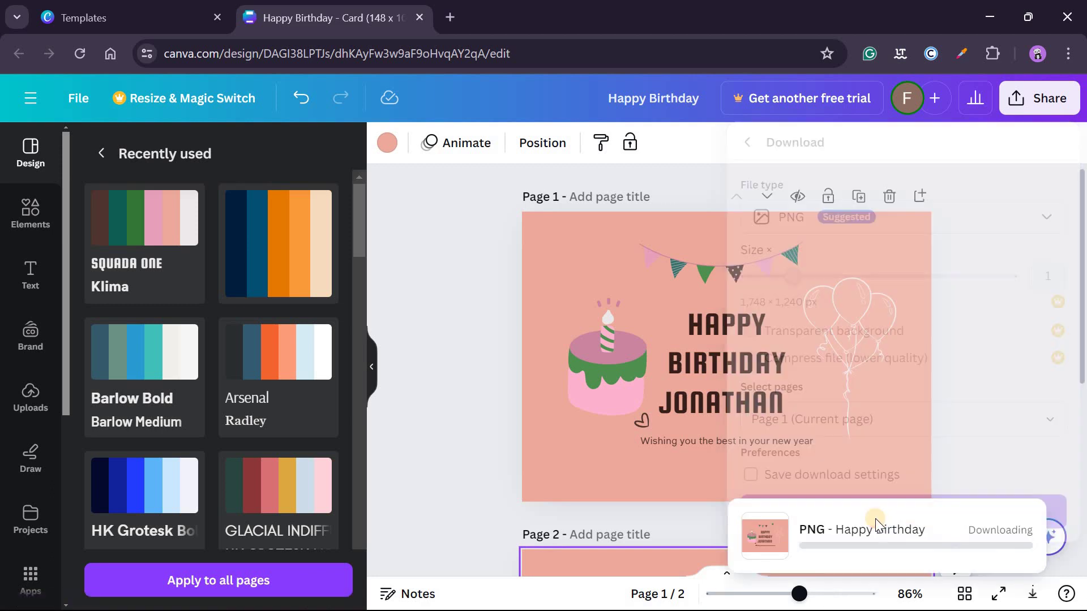
Maximize the Photos window to view Happy Birthday.png full-size.
mouse_move(767, 114)
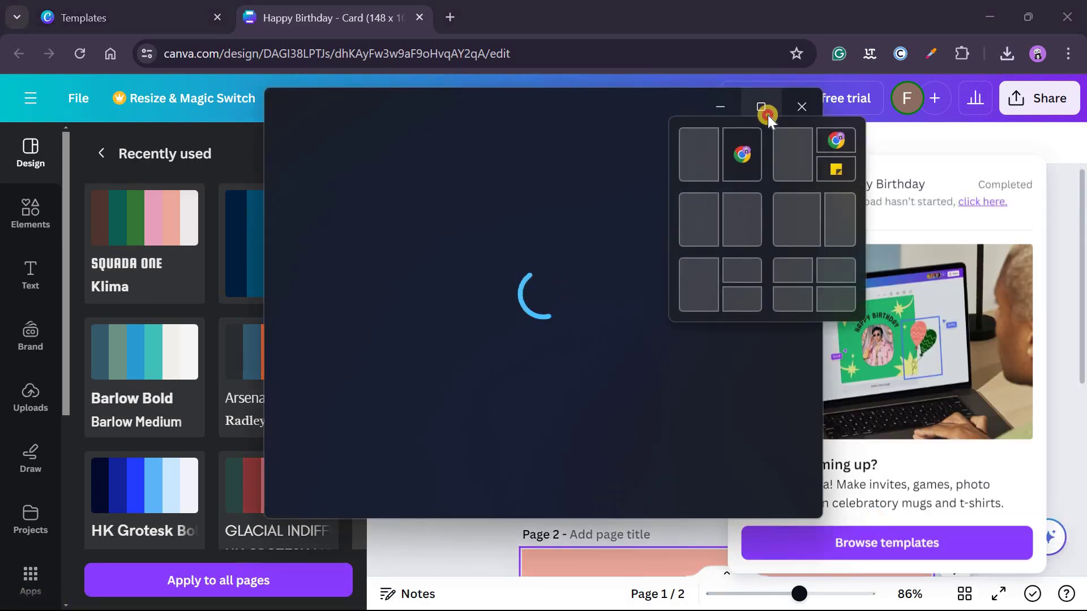
click(759, 104)
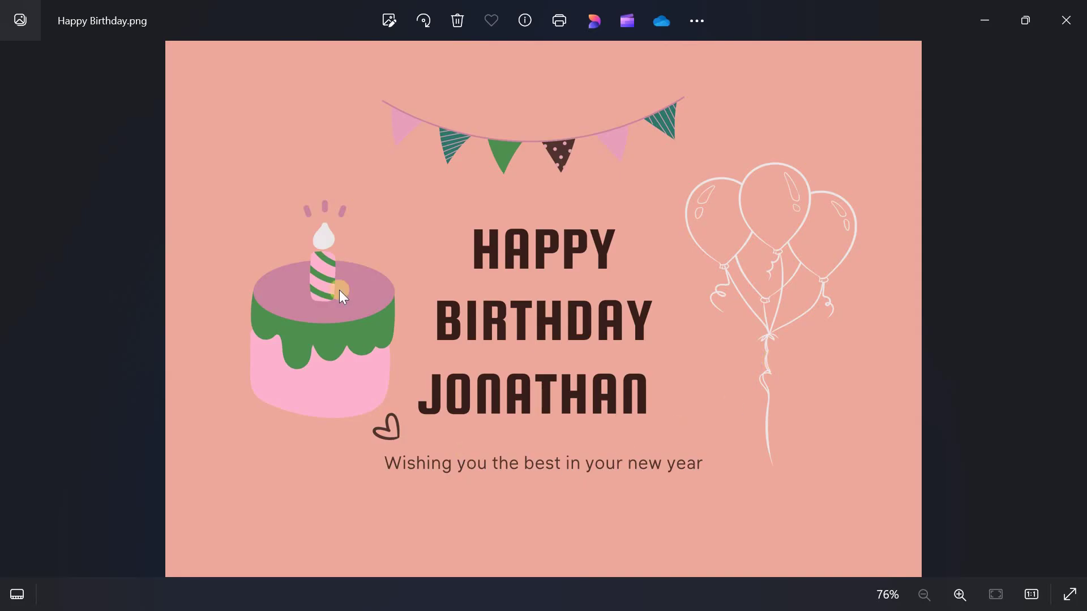